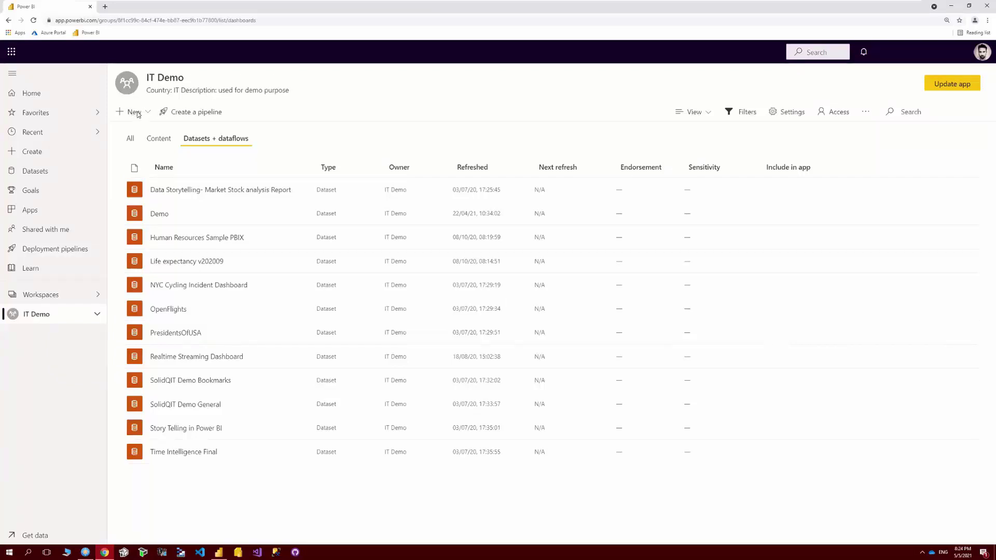
Reload the IT Demo workspace and create a dataflow there that defines new tables
{"action": "left_click", "coordinate": [52, 21]}
{"action": "left_click", "coordinate": [33, 20]}
{"action": "left_click", "coordinate": [58, 298]}
{"action": "left_click", "coordinate": [164, 276]}
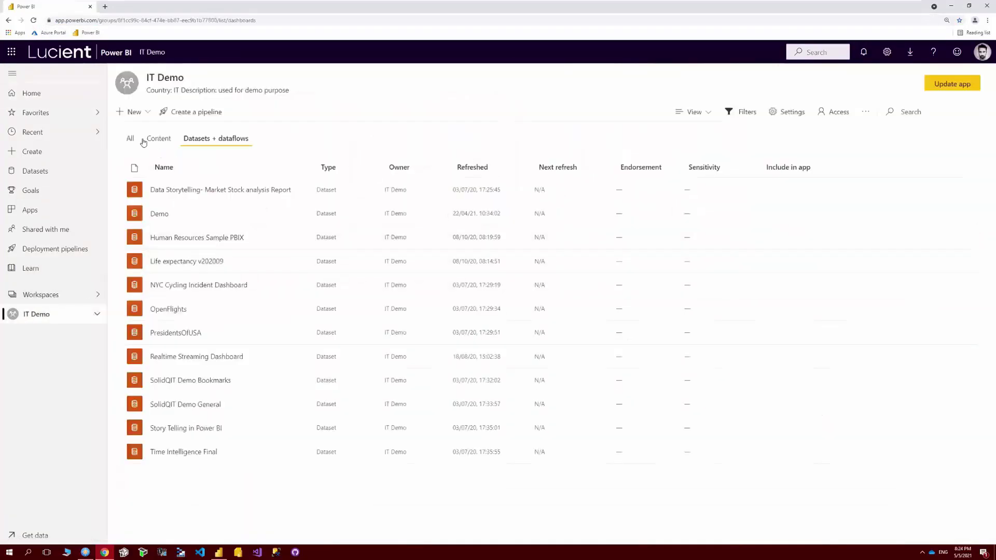
{"action": "left_click", "coordinate": [136, 112]}
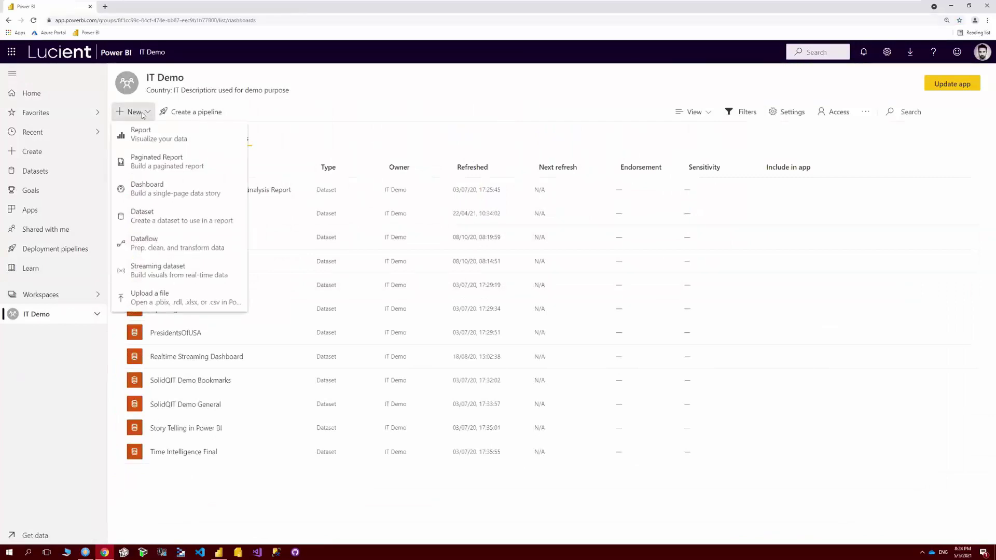
{"action": "left_click", "coordinate": [187, 245]}
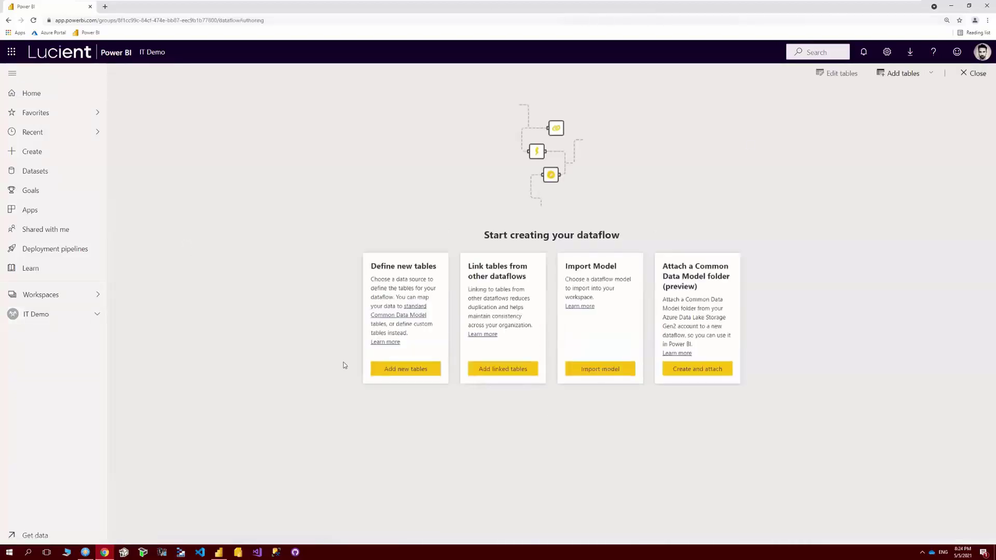
{"action": "left_click", "coordinate": [415, 371]}
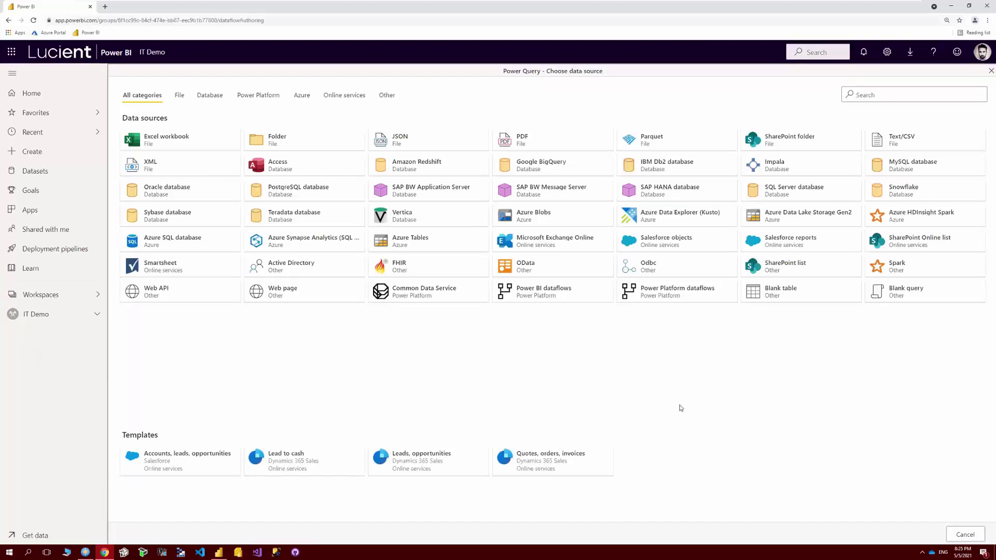
Connect to the Azure Blobs account adlsg2demo00 using account key authentication and bring the diad container in for transformation
{"action": "left_click", "coordinate": [530, 223]}
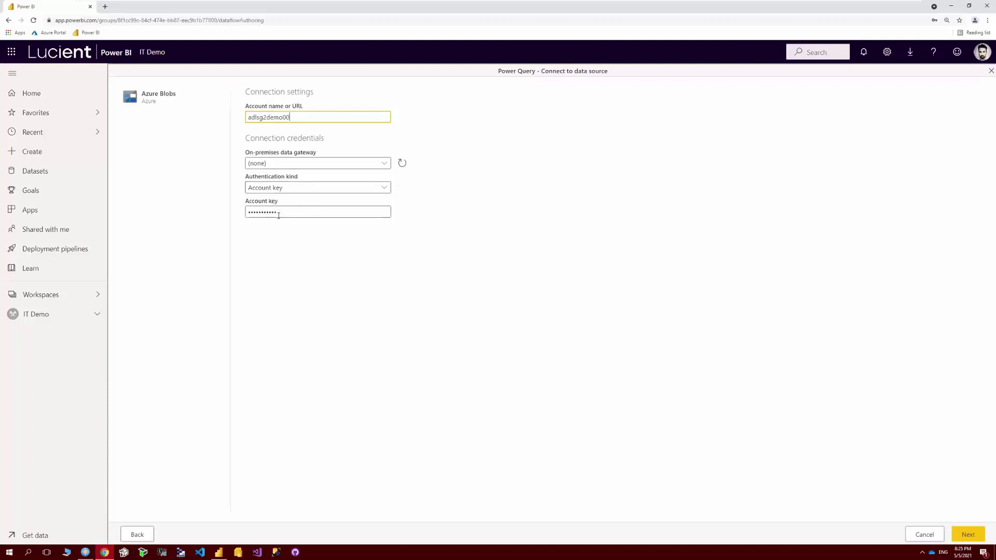
{"action": "left_click", "coordinate": [966, 535]}
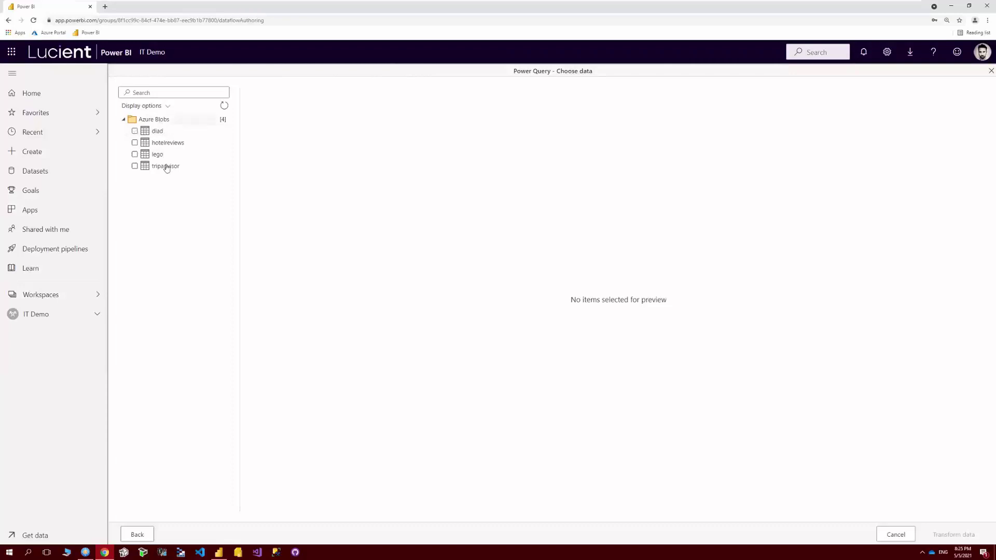
{"action": "left_click", "coordinate": [136, 131]}
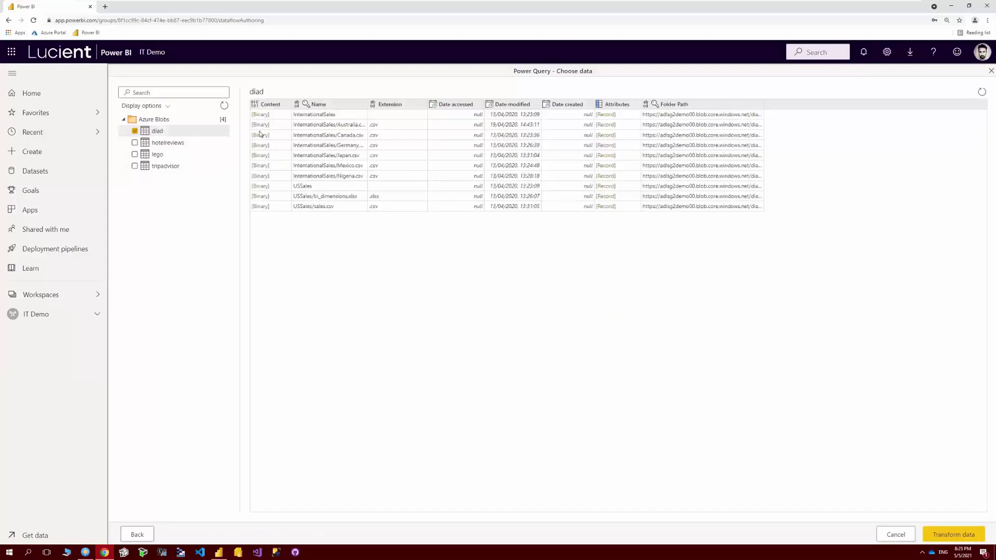
{"action": "left_click", "coordinate": [937, 535]}
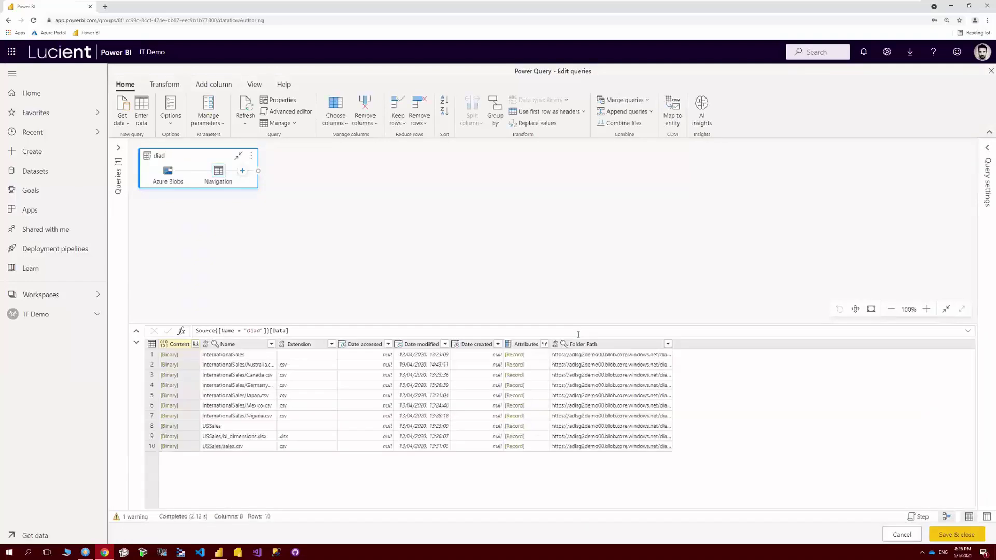
Switch from the diagram to the data view and expand the queries list and the query settings
{"action": "left_click", "coordinate": [959, 518]}
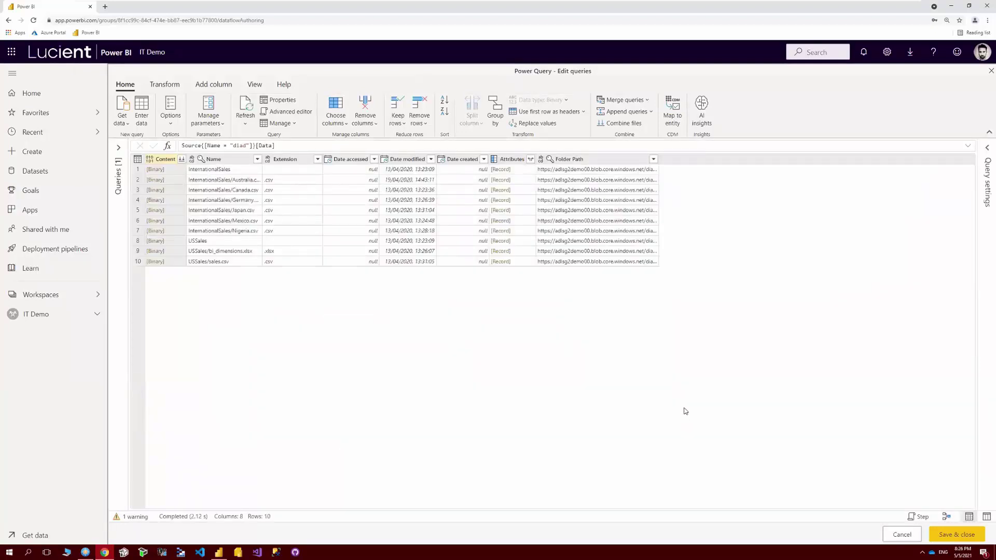
{"action": "left_click", "coordinate": [118, 148]}
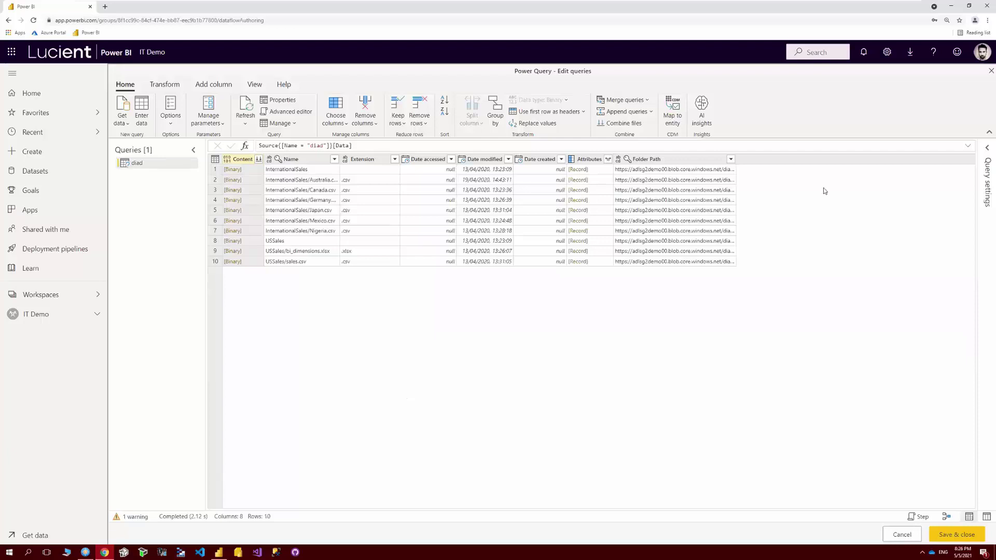
{"action": "left_click", "coordinate": [986, 150]}
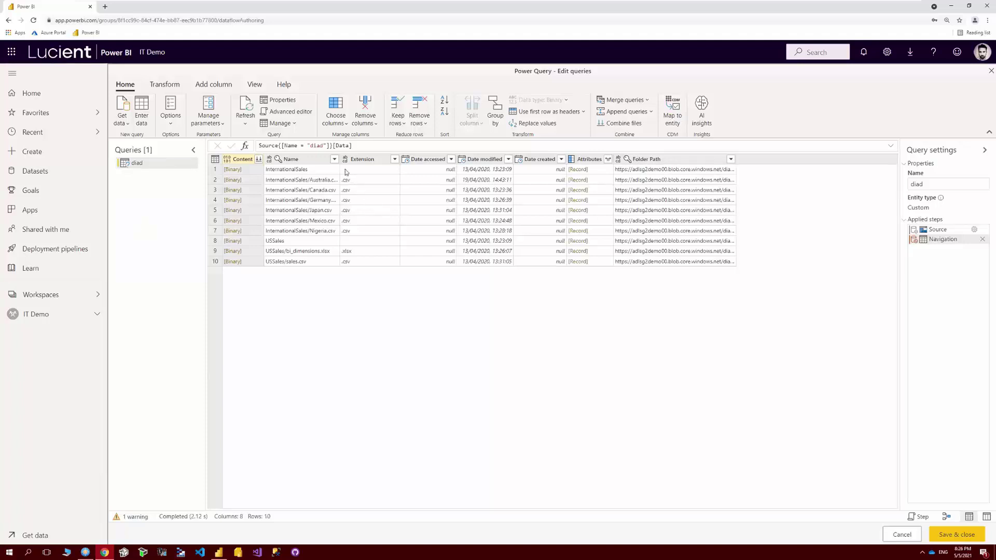
Filter the Name column to InternationalSales/Canada.csv and combine the remaining file's content using the first file as example and comma delimiter
{"action": "left_click_drag", "start_coordinate": [339, 159], "coordinate": [361, 159]}
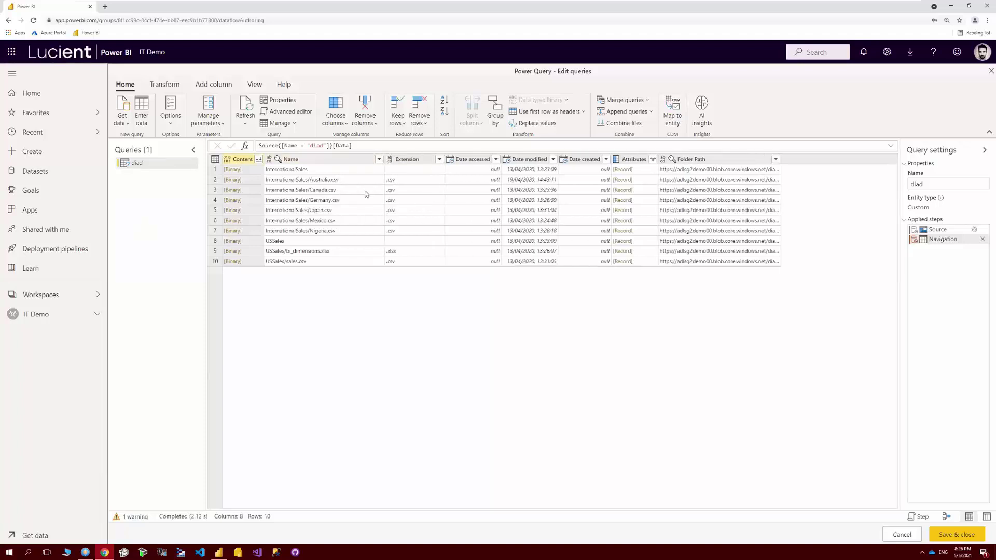
{"action": "left_click", "coordinate": [379, 160]}
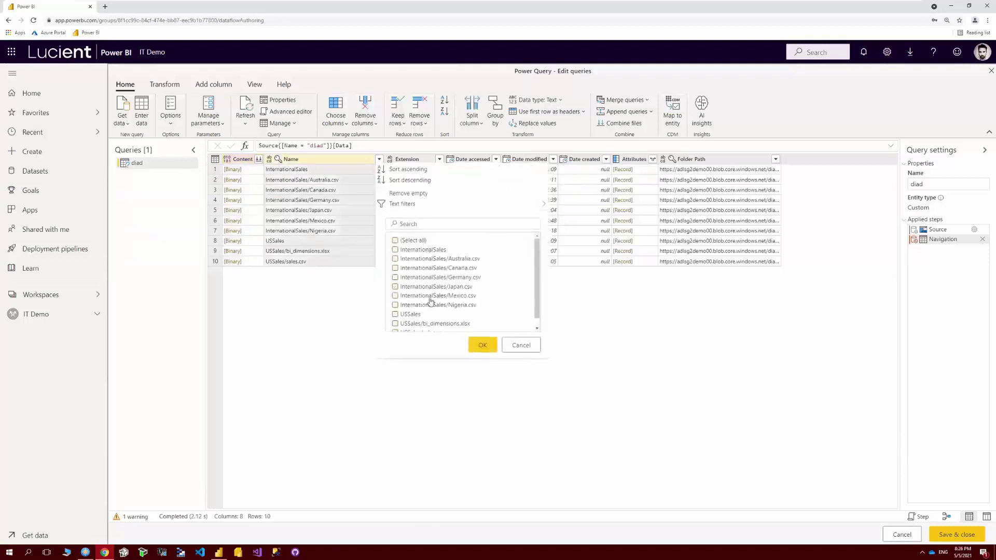
{"action": "left_click", "coordinate": [486, 348]}
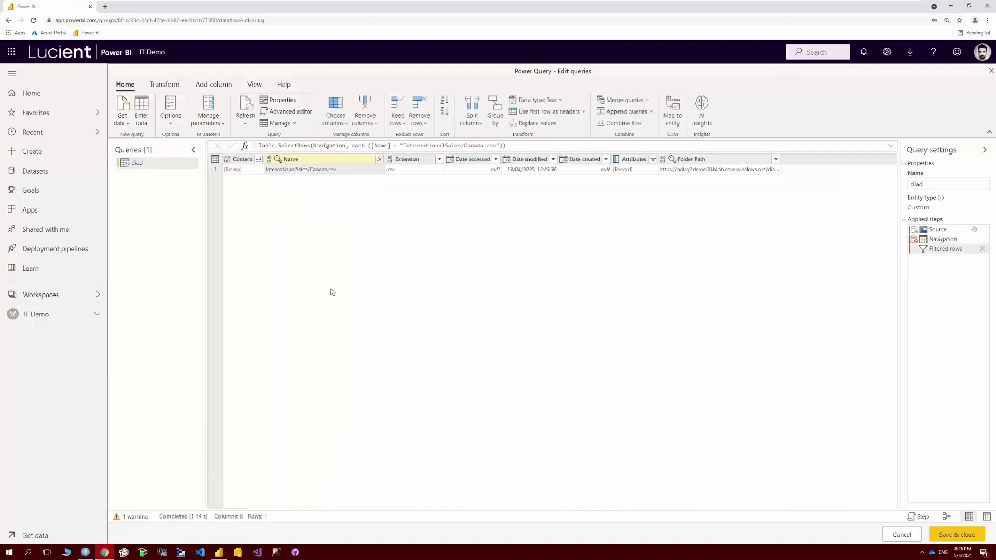
{"action": "left_click", "coordinate": [257, 159]}
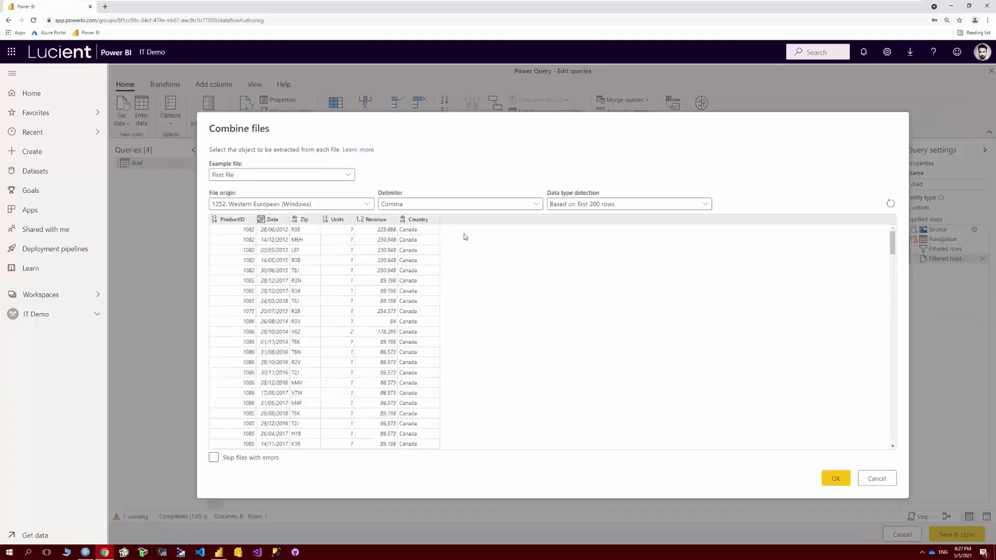
{"action": "left_click", "coordinate": [833, 479]}
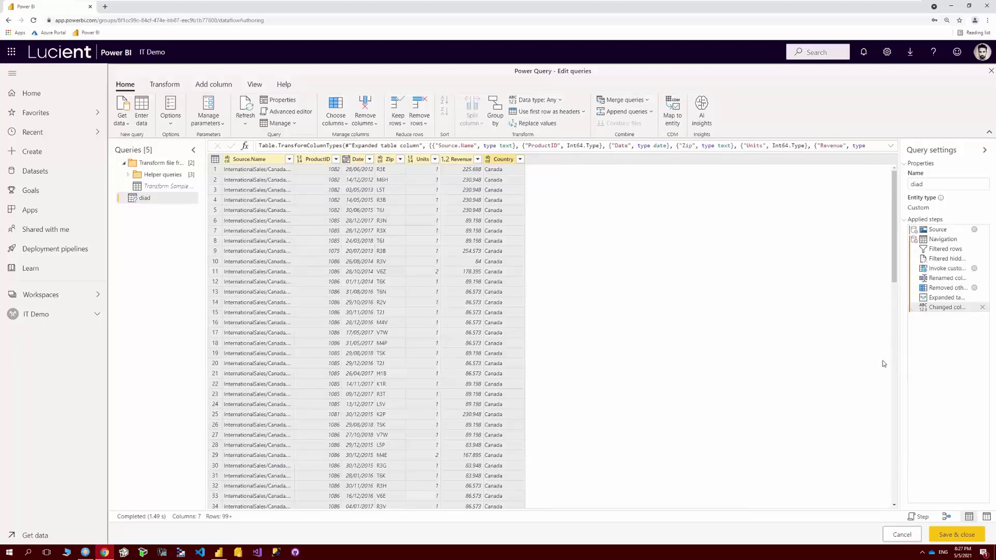
Rename the diad query as Canada
{"action": "double_click", "coordinate": [959, 184]}
{"action": "type", "text": "Canada"}
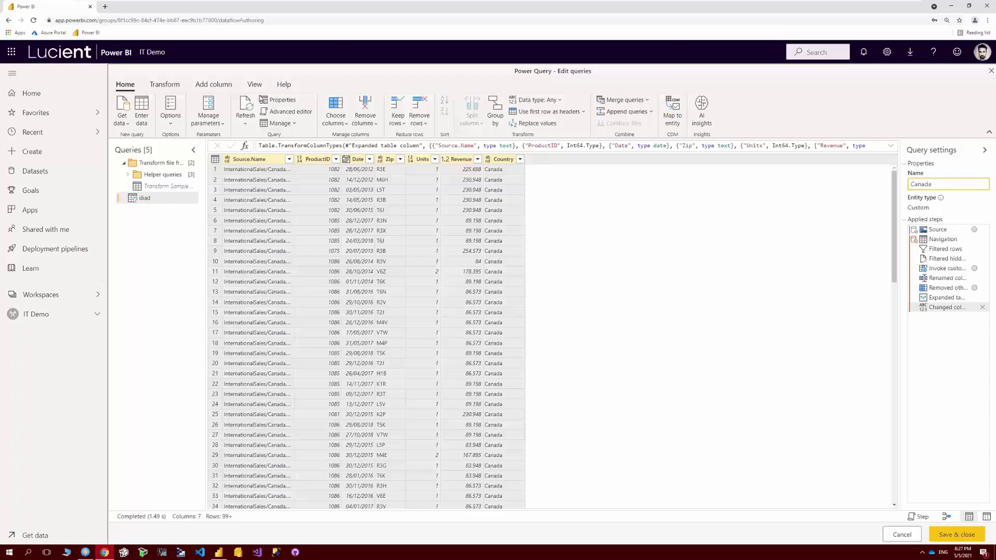
{"action": "left_click", "coordinate": [745, 103]}
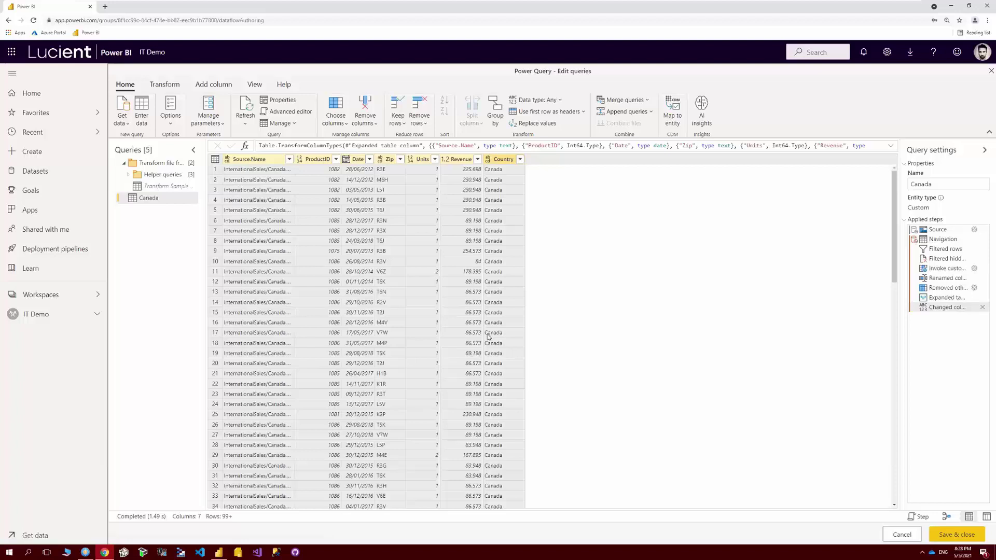
{"action": "left_click", "coordinate": [123, 120]}
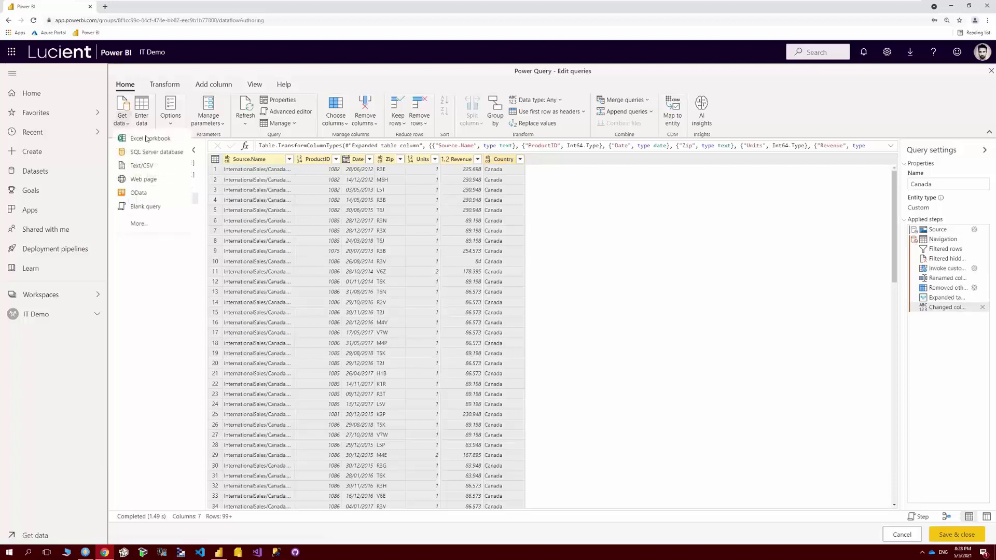
{"action": "left_click", "coordinate": [154, 222]}
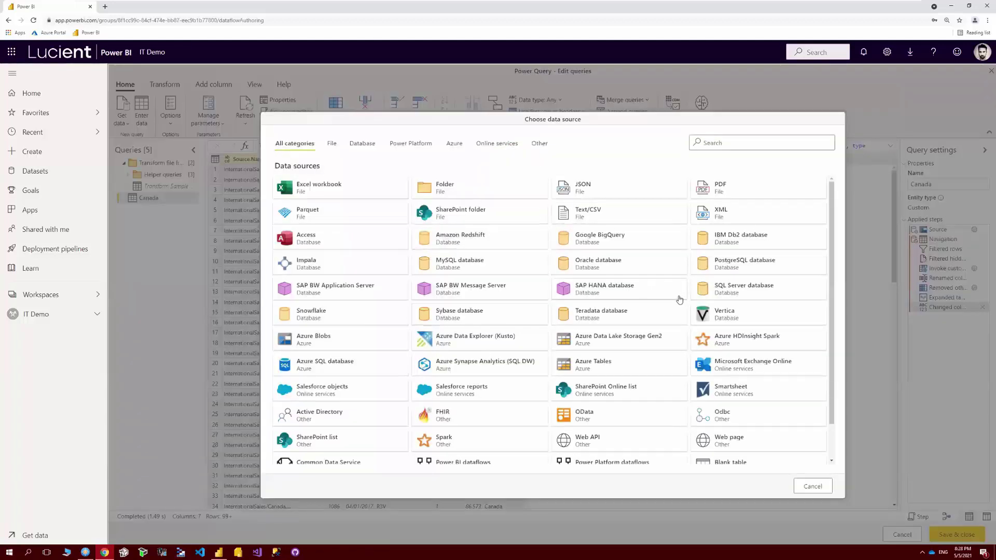
{"action": "scroll", "coordinate": [681, 300], "scroll_direction": "down", "scroll_amount": 1}
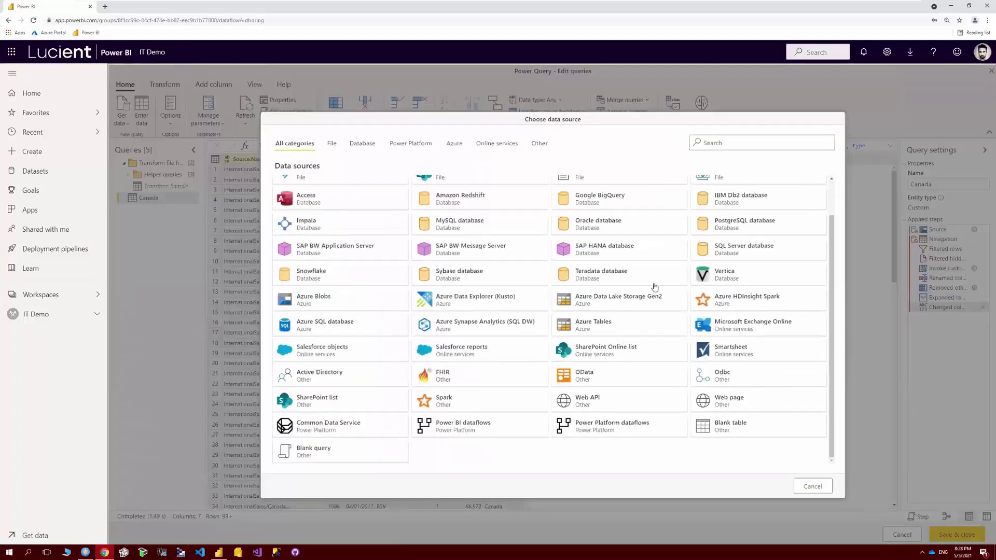
{"action": "left_click", "coordinate": [813, 486]}
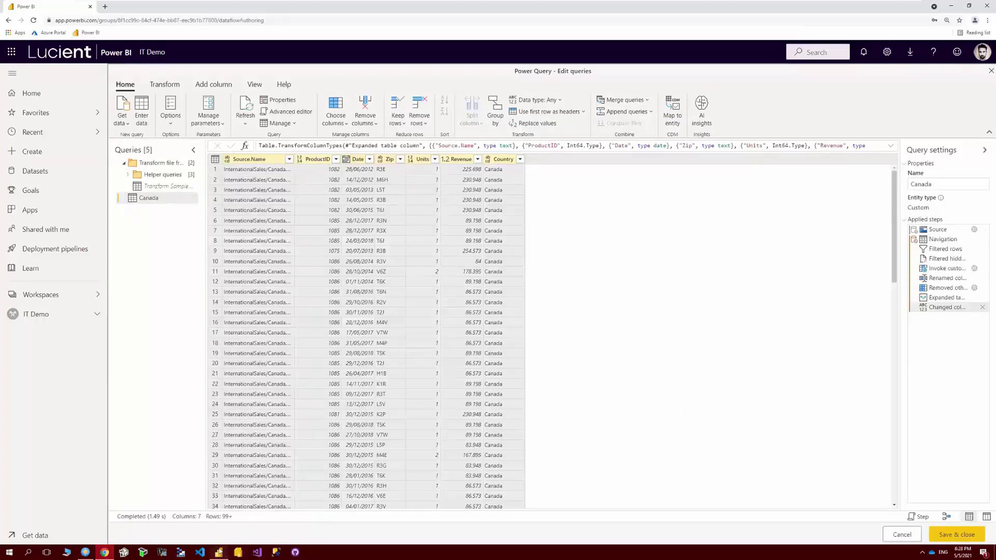
Switch to the Calendar report in Power BI Desktop, open its Power Query Editor and copy the Calendar query
{"action": "left_click", "coordinate": [245, 552]}
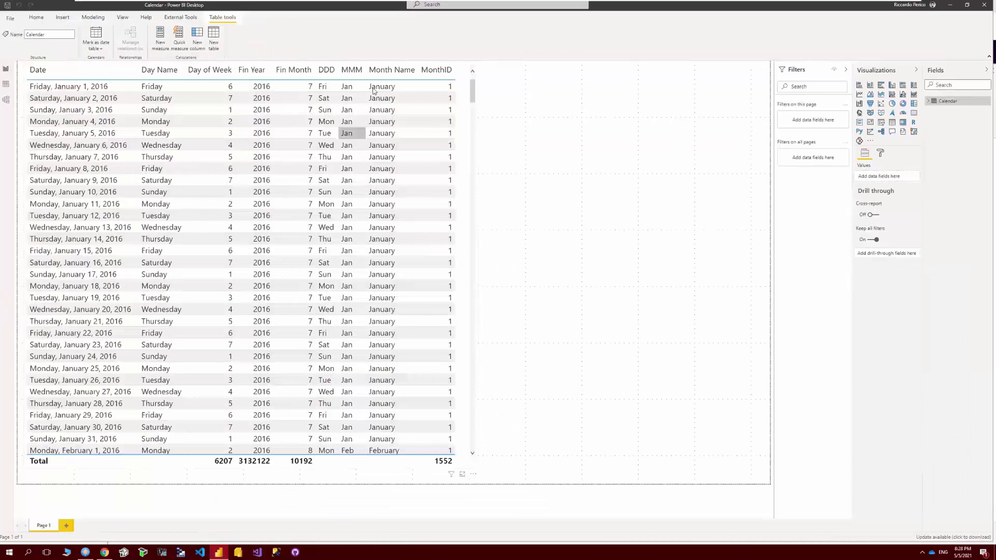
{"action": "scroll", "coordinate": [154, 155], "scroll_direction": "down", "scroll_amount": 10}
{"action": "scroll", "coordinate": [154, 155], "scroll_direction": "down", "scroll_amount": 5}
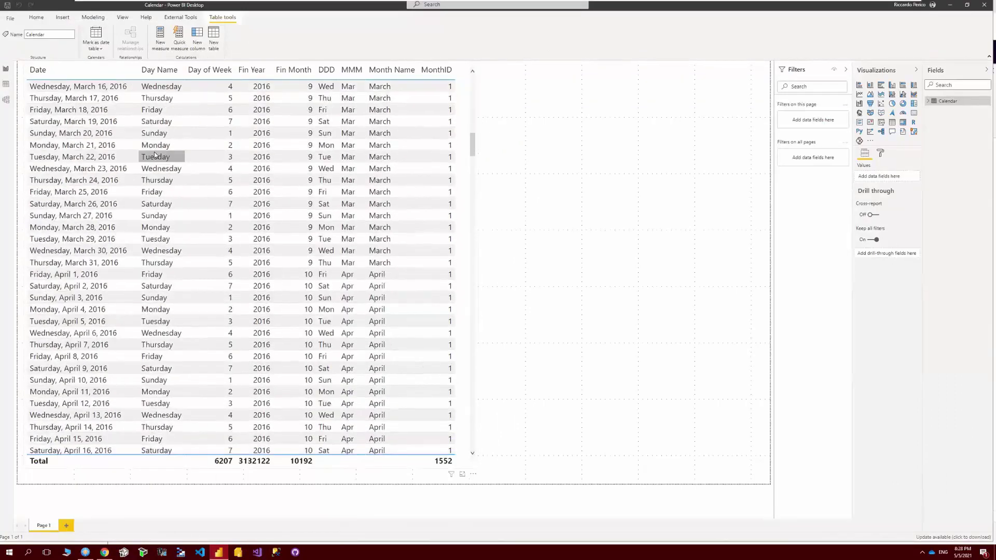
{"action": "left_click", "coordinate": [472, 146]}
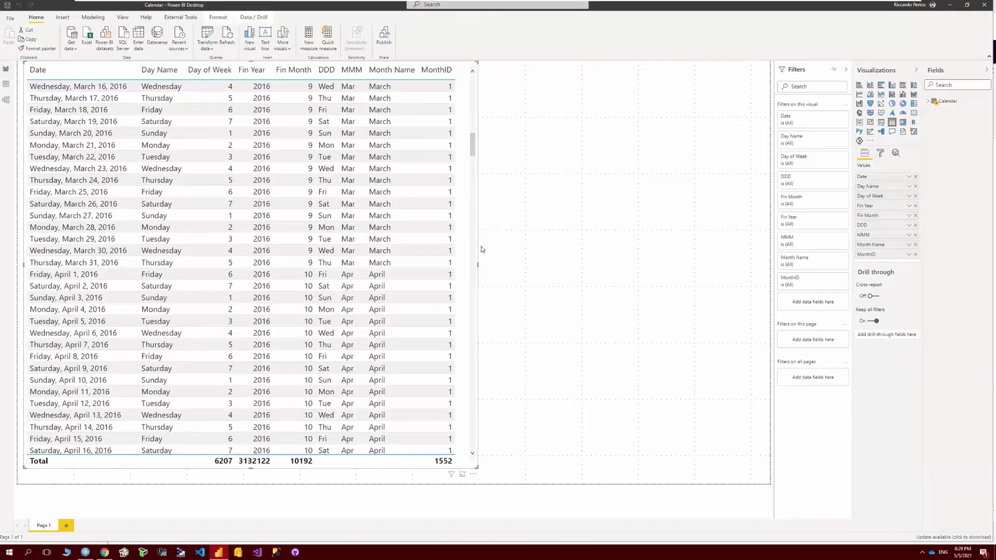
{"action": "left_click", "coordinate": [210, 35]}
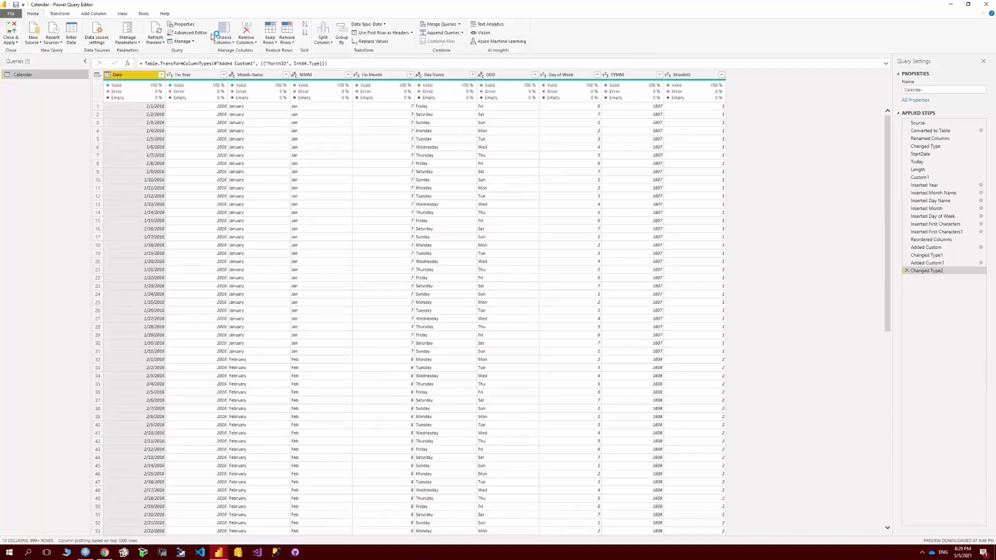
{"action": "right_click", "coordinate": [30, 76]}
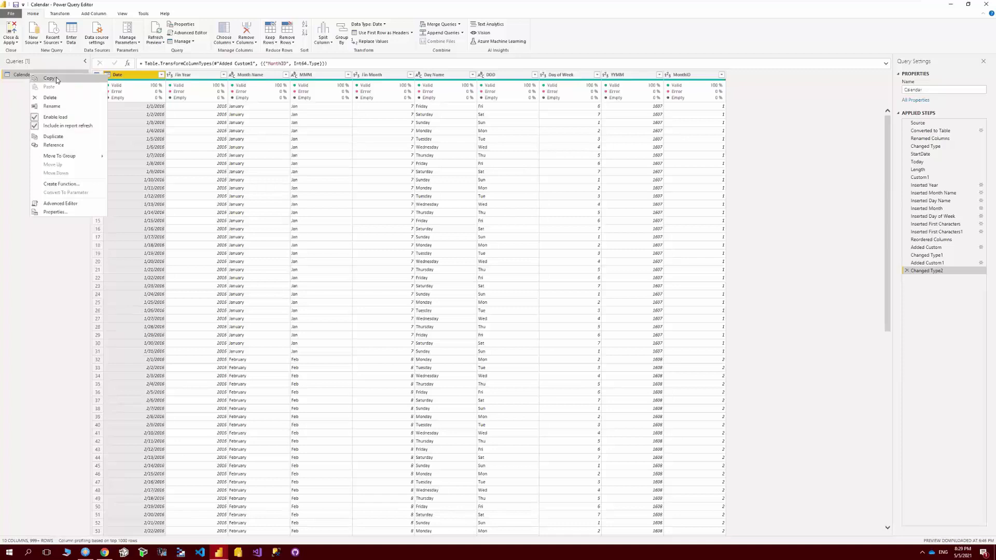
{"action": "left_click", "coordinate": [57, 80]}
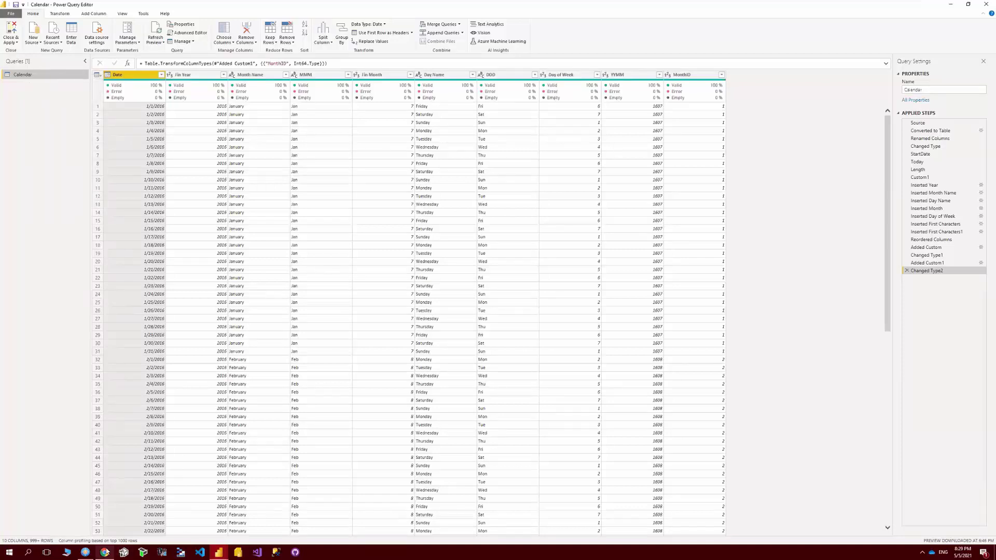
Return to the dataflow in the browser and paste the copied Calendar query beside the Canada query
{"action": "left_click", "coordinate": [104, 552]}
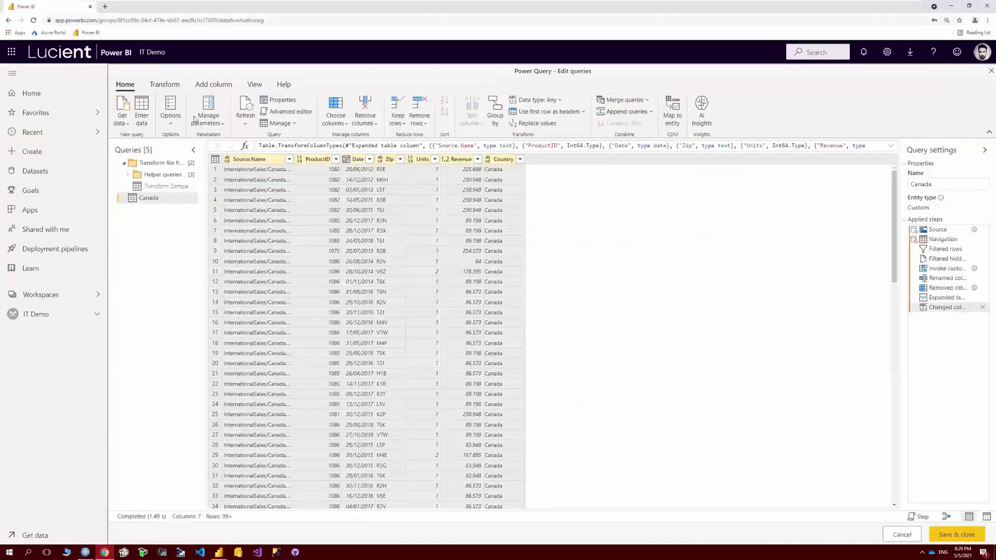
{"action": "right_click", "coordinate": [161, 224]}
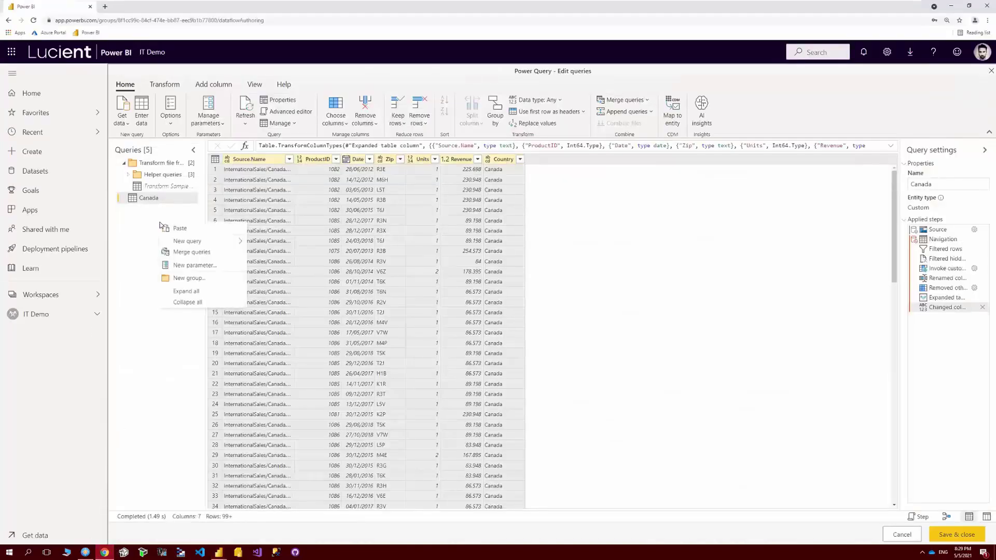
{"action": "left_click", "coordinate": [178, 229]}
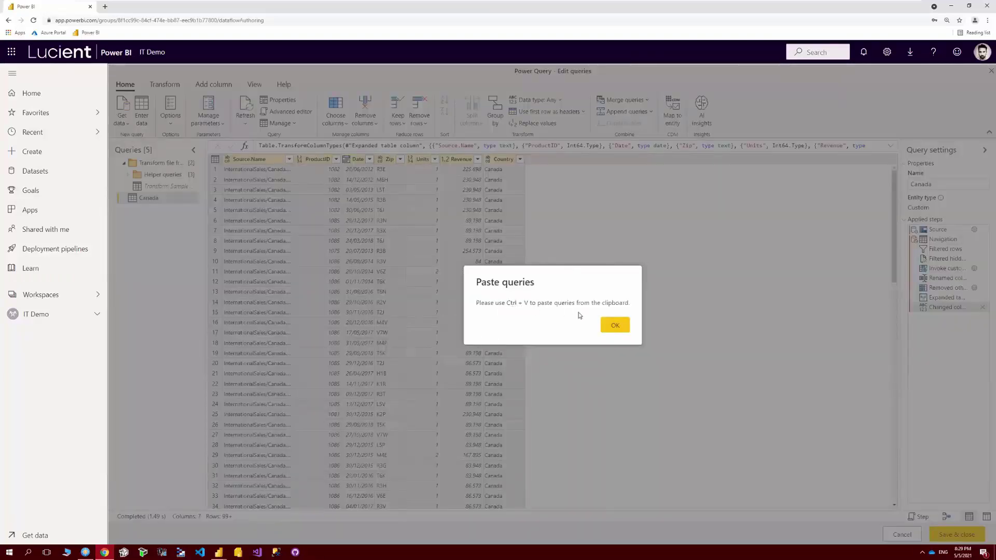
{"action": "left_click", "coordinate": [616, 325]}
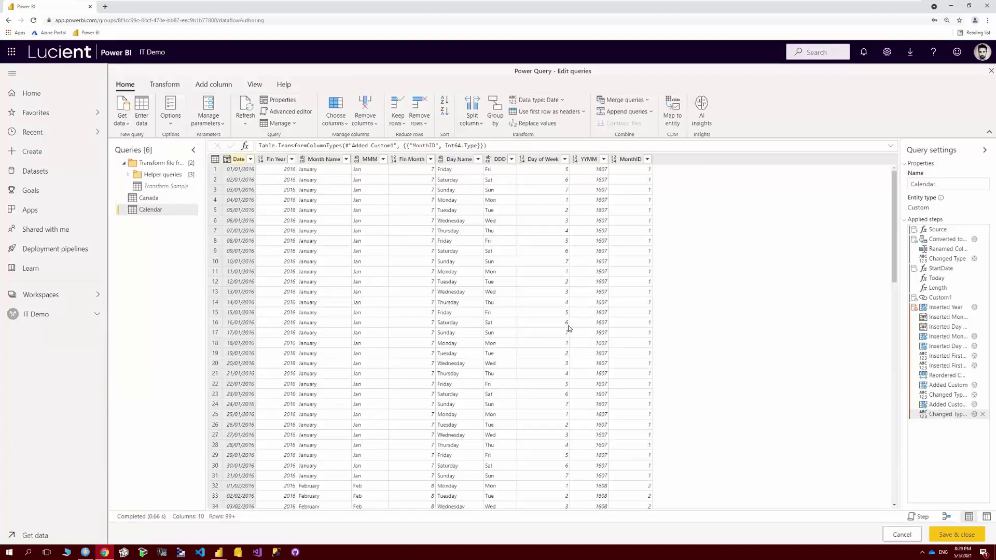
Save and close the query editor, keeping the name Calendar, and save the dataflow as HybridDemo1
{"action": "left_click", "coordinate": [951, 184]}
{"action": "key", "text": "ctrl+a"}
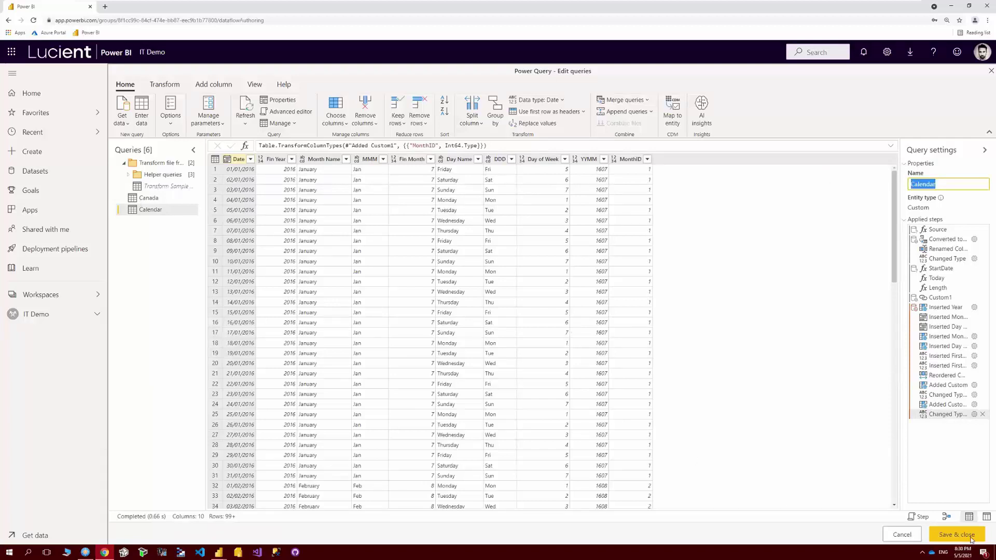
{"action": "left_click", "coordinate": [952, 535]}
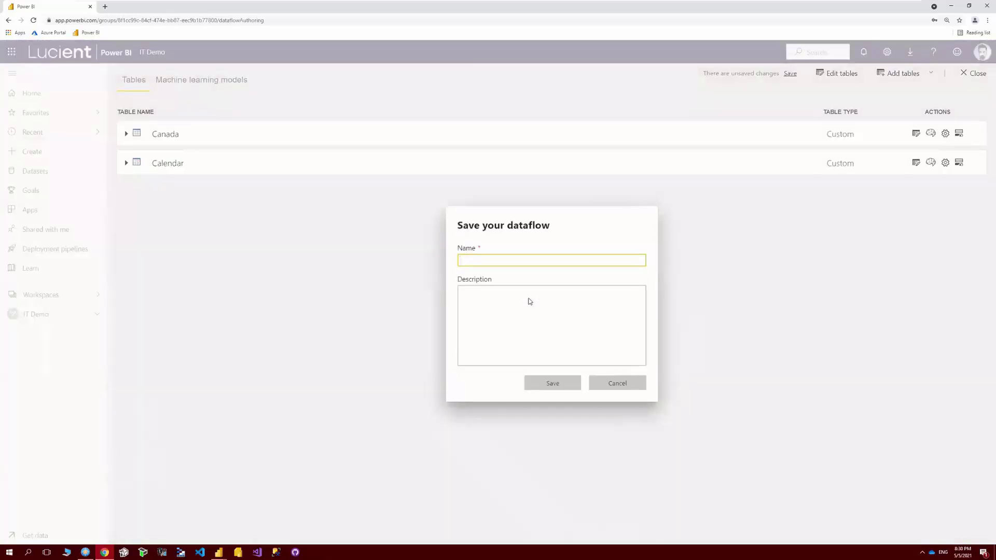
{"action": "left_click", "coordinate": [486, 259]}
{"action": "key", "text": "Down"}
{"action": "key", "text": "Down"}
{"action": "key", "text": "Down"}
{"action": "key", "text": "Escape"}
{"action": "type", "text": "HybridDemo1"}
{"action": "left_click", "coordinate": [545, 388]}
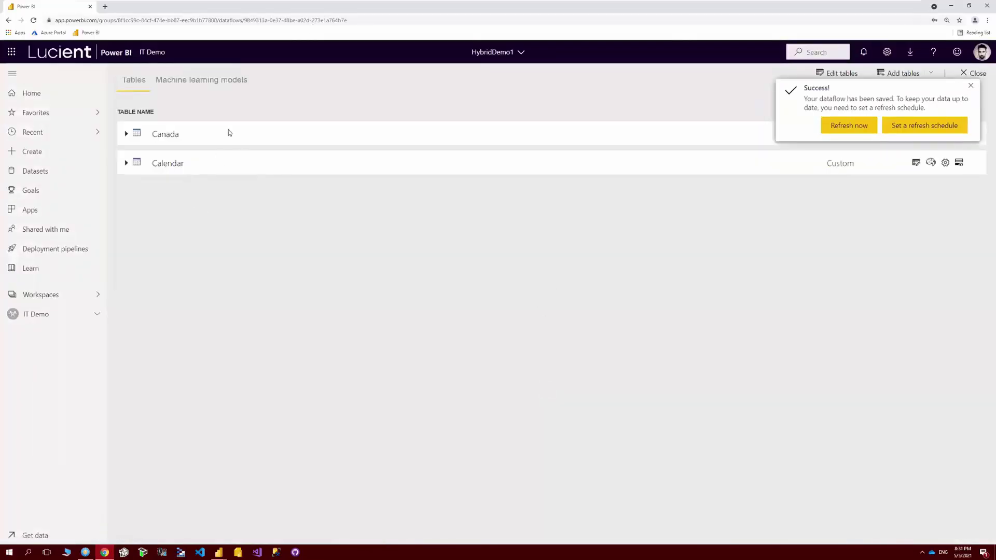
Review the columns and data types of the Canada table in the saved dataflow, leaving the table list collapsed
{"action": "left_click", "coordinate": [126, 134]}
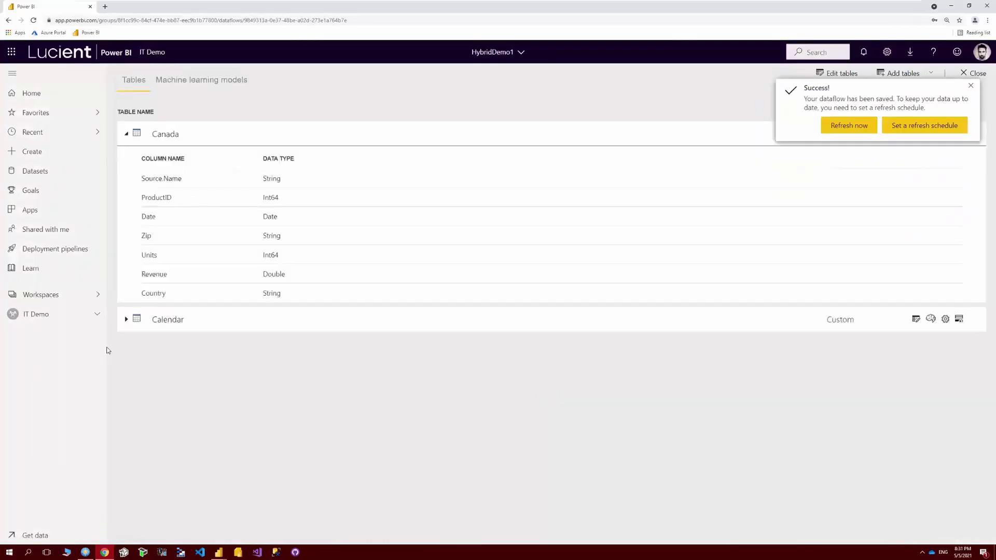
{"action": "left_click", "coordinate": [125, 319]}
{"action": "left_click", "coordinate": [126, 134]}
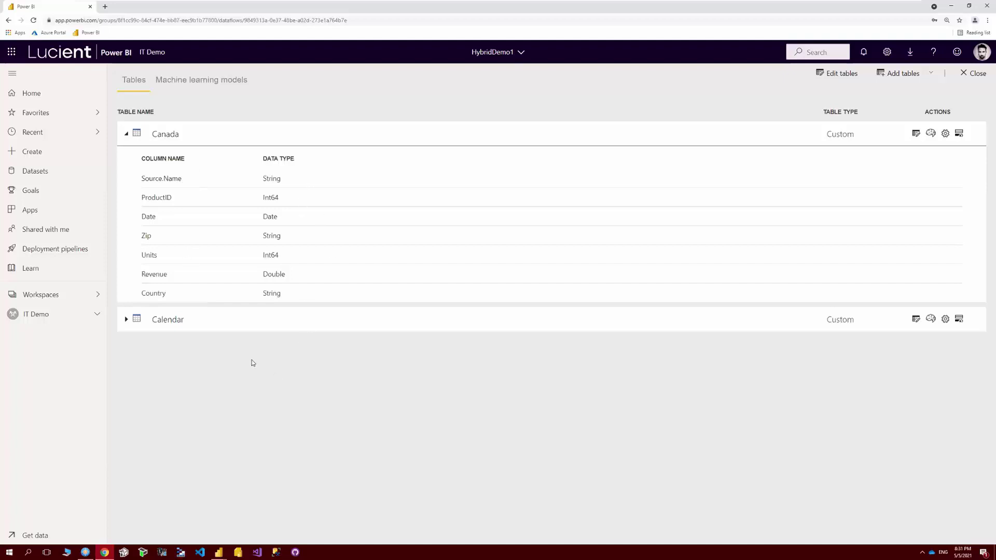
{"action": "left_click", "coordinate": [126, 134]}
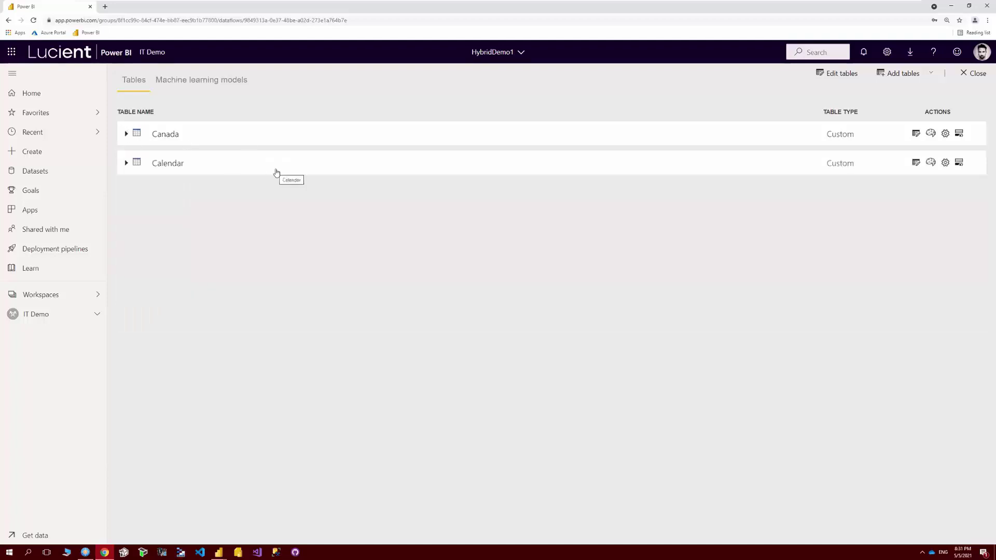
Close the dataflow and start a refresh of HybridDemo1 in the IT Demo workspace
{"action": "left_click", "coordinate": [963, 76]}
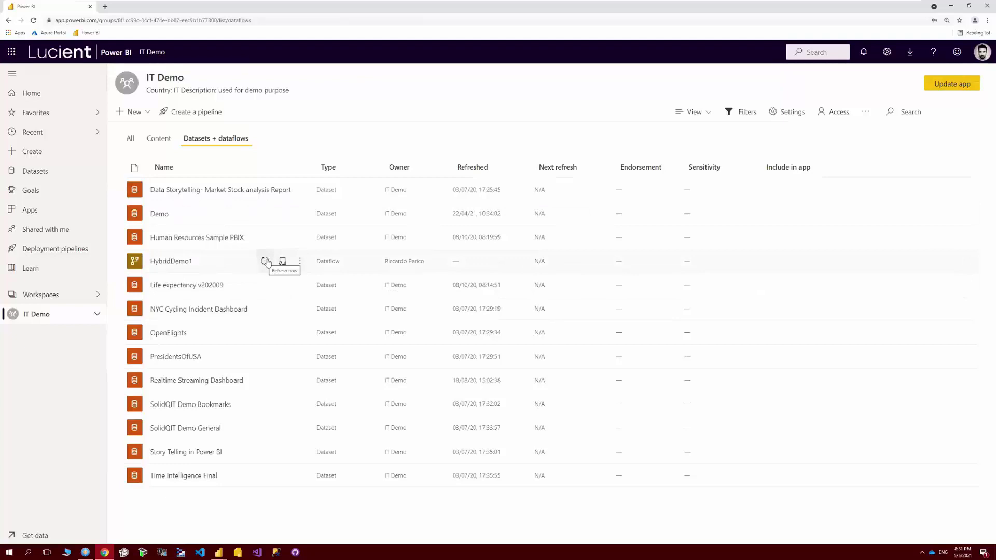
{"action": "left_click", "coordinate": [266, 262]}
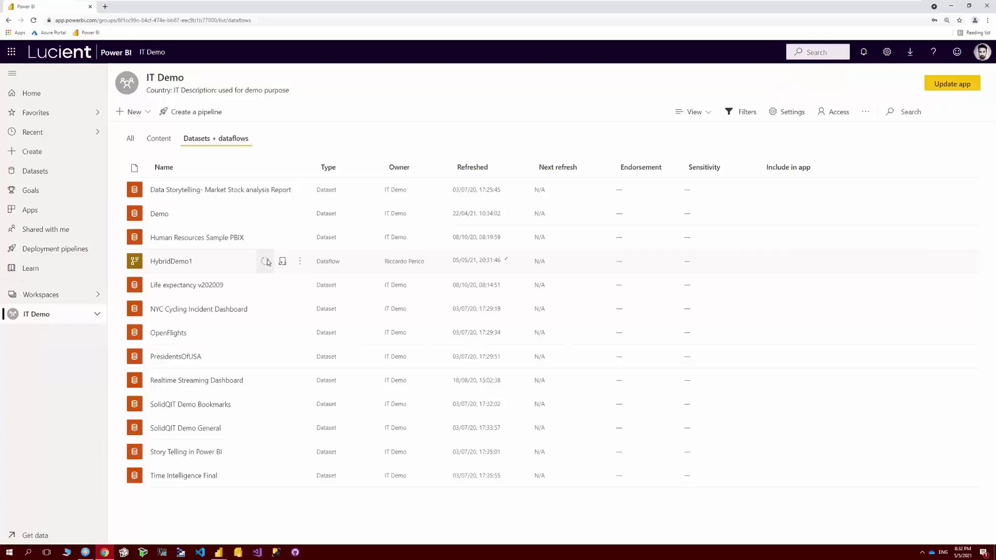
Export the HybridDemo1 dataflow definition as JSON and open the downloaded file in Visual Studio Code
{"action": "left_click", "coordinate": [300, 262]}
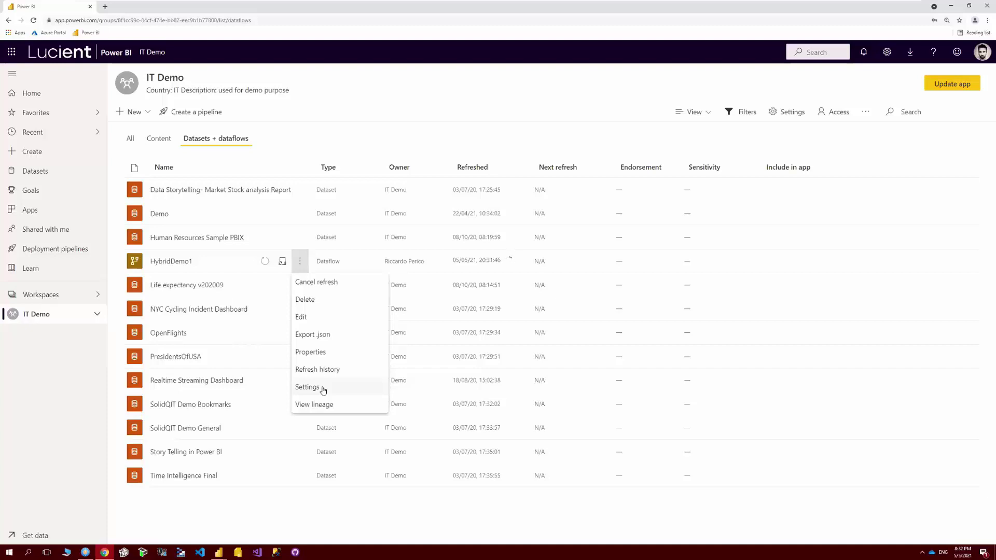
{"action": "left_click", "coordinate": [328, 338]}
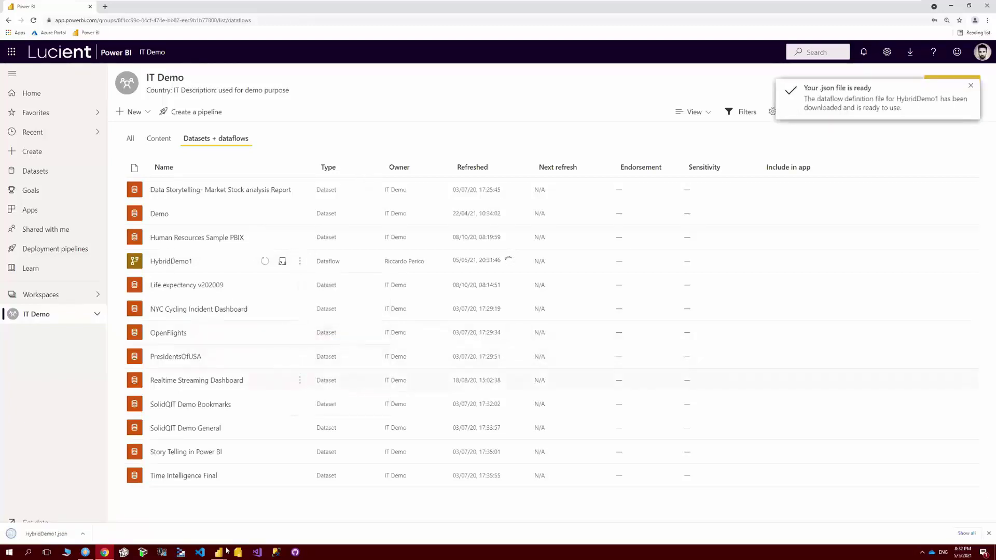
{"action": "left_click", "coordinate": [37, 535]}
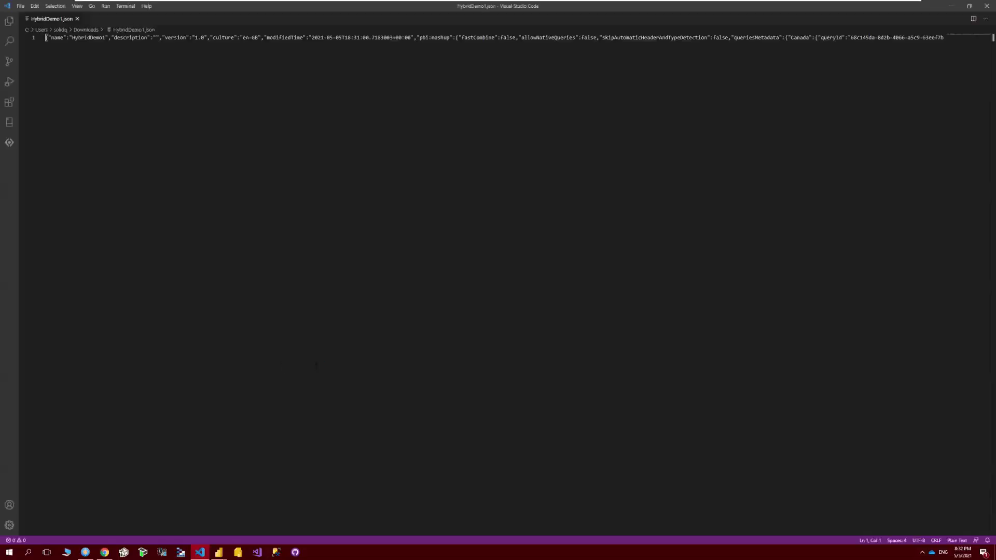
Format the whole HybridDemo1.json document so its single line becomes indented JSON
{"action": "key", "text": "ctrl+a"}
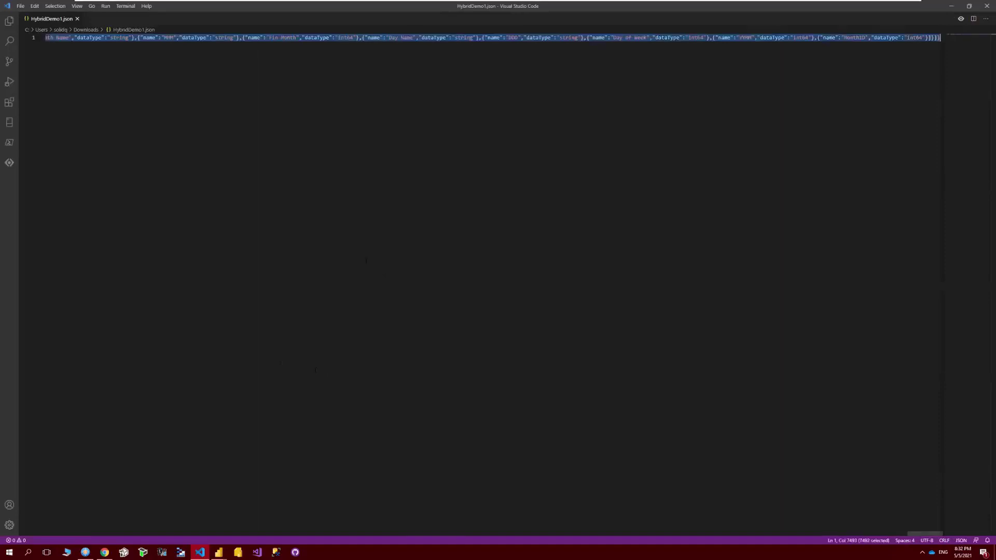
{"action": "right_click", "coordinate": [276, 38]}
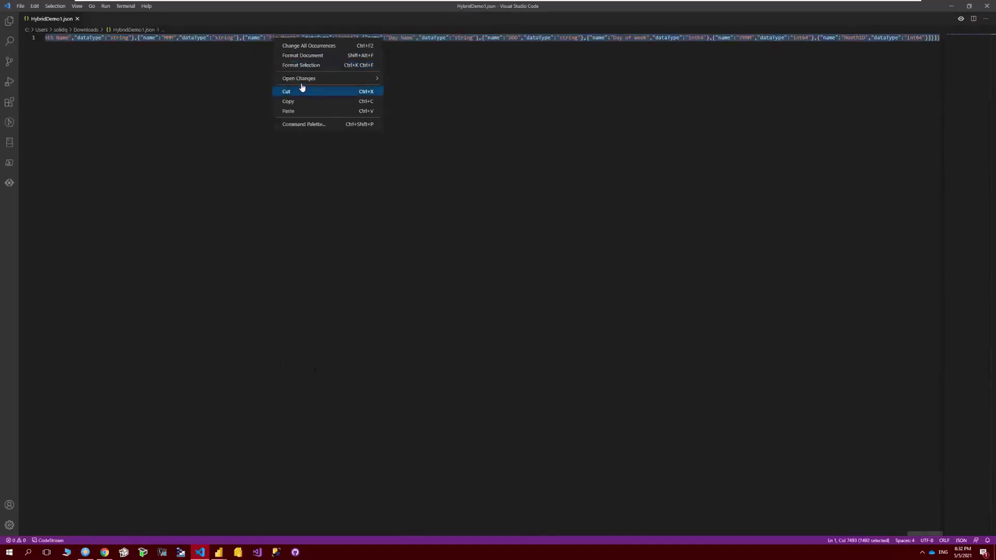
{"action": "left_click", "coordinate": [312, 56]}
{"action": "left_click", "coordinate": [331, 265]}
Examine the dataflow name, the queriesMetadata entries and the document line holding the query code in HybridDemo1.json
{"action": "scroll", "coordinate": [330, 265], "scroll_direction": "up", "scroll_amount": 15}
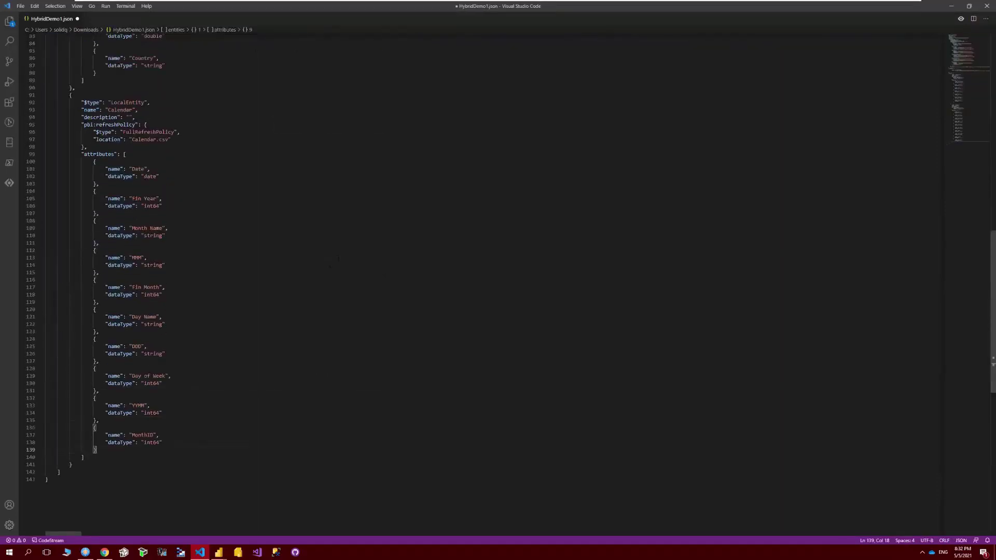
{"action": "left_click", "coordinate": [247, 178]}
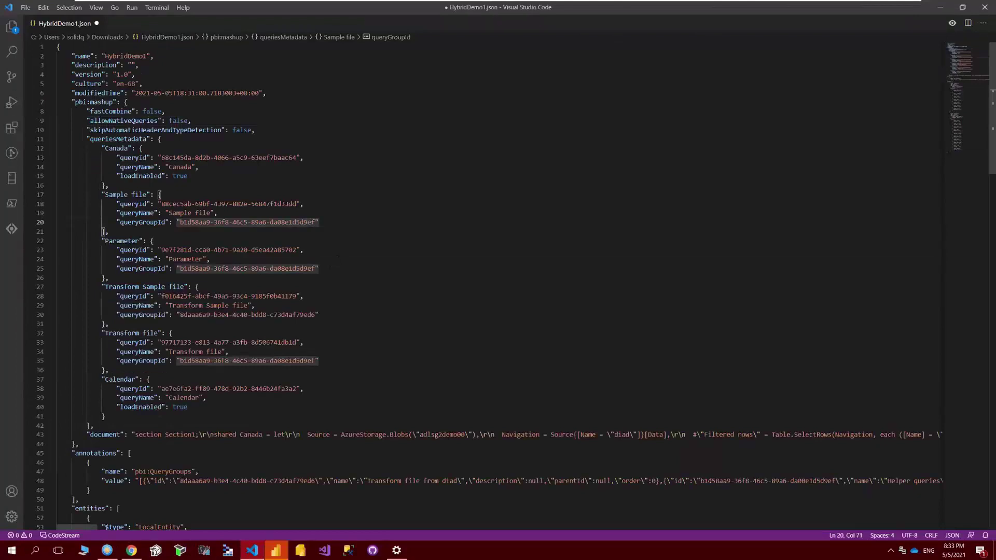
{"action": "left_click", "coordinate": [162, 139]}
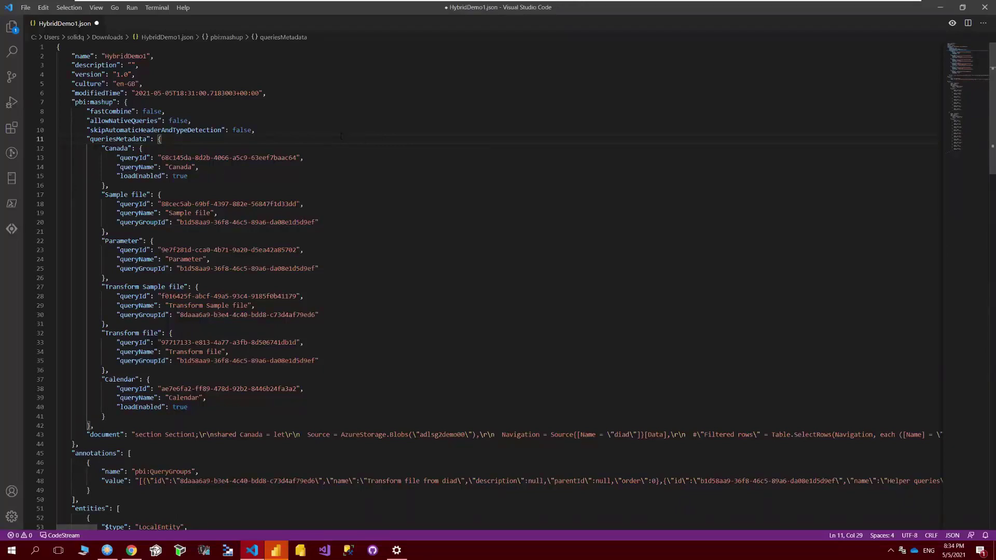
{"action": "double_click", "coordinate": [129, 56]}
{"action": "left_click_drag", "start_coordinate": [98, 148], "coordinate": [217, 408]}
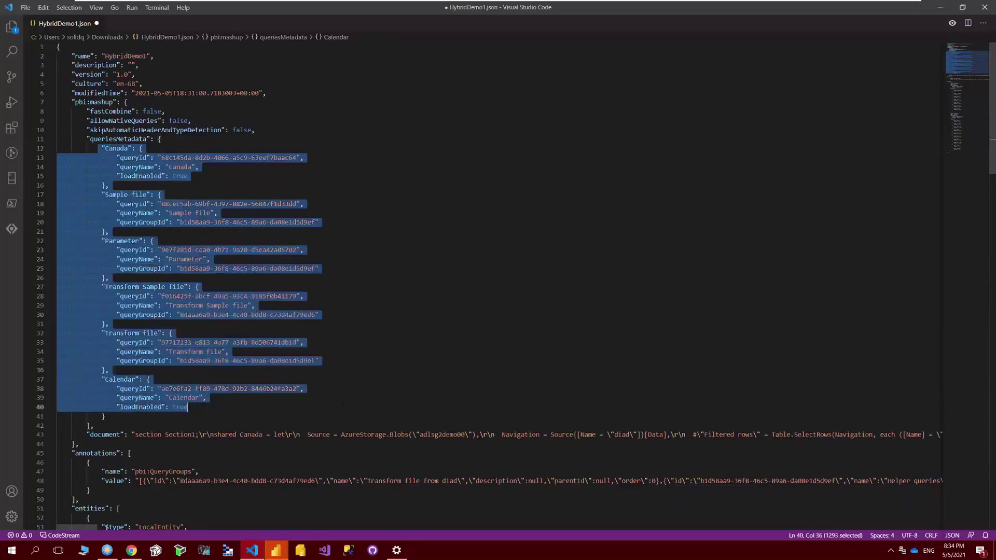
{"action": "left_click", "coordinate": [335, 213]}
{"action": "left_click_drag", "start_coordinate": [98, 148], "coordinate": [226, 417]}
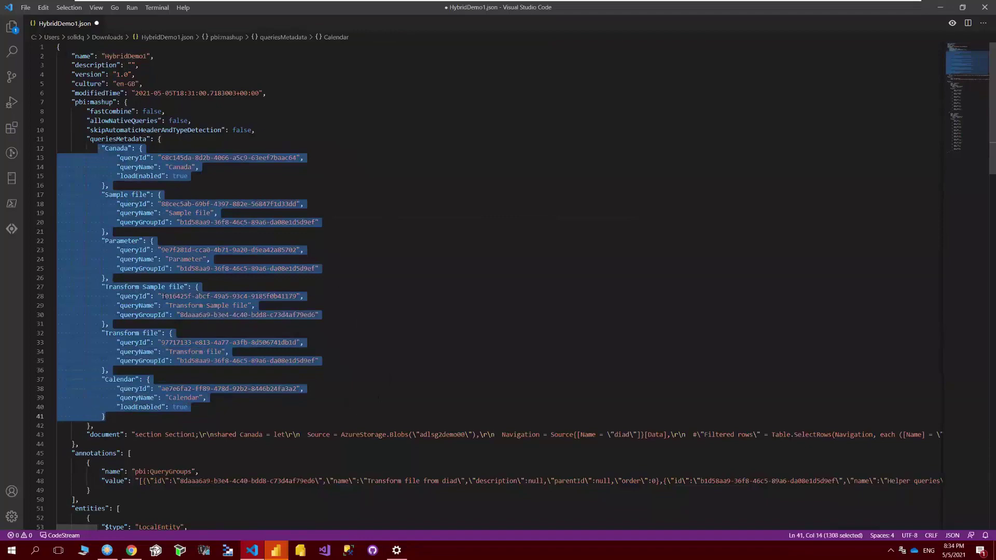
{"action": "scroll", "coordinate": [189, 244], "scroll_direction": "down", "scroll_amount": 2}
{"action": "double_click", "coordinate": [116, 88]}
{"action": "double_click", "coordinate": [116, 135]}
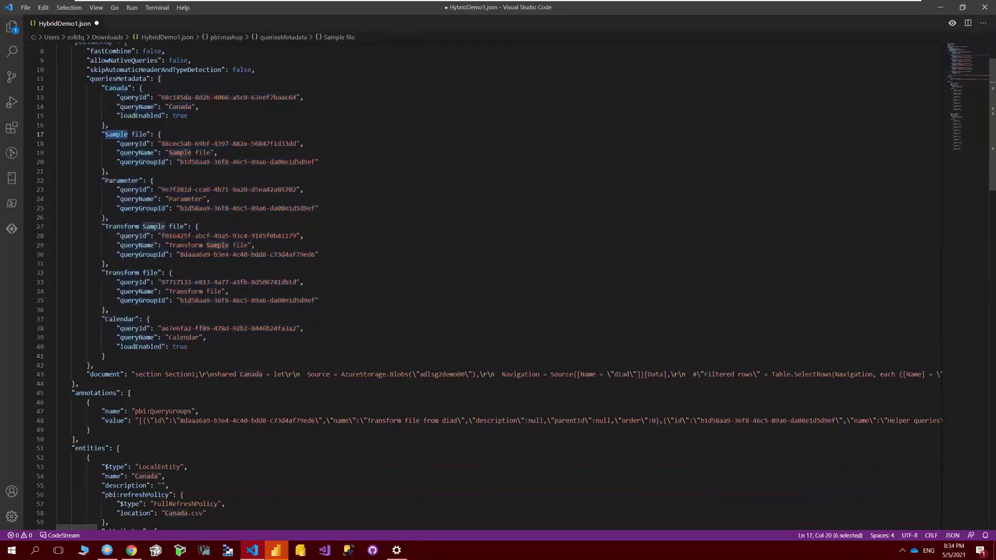
{"action": "scroll", "coordinate": [498, 285], "scroll_direction": "down", "scroll_amount": 2}
{"action": "left_click_drag", "start_coordinate": [87, 314], "coordinate": [207, 315]}
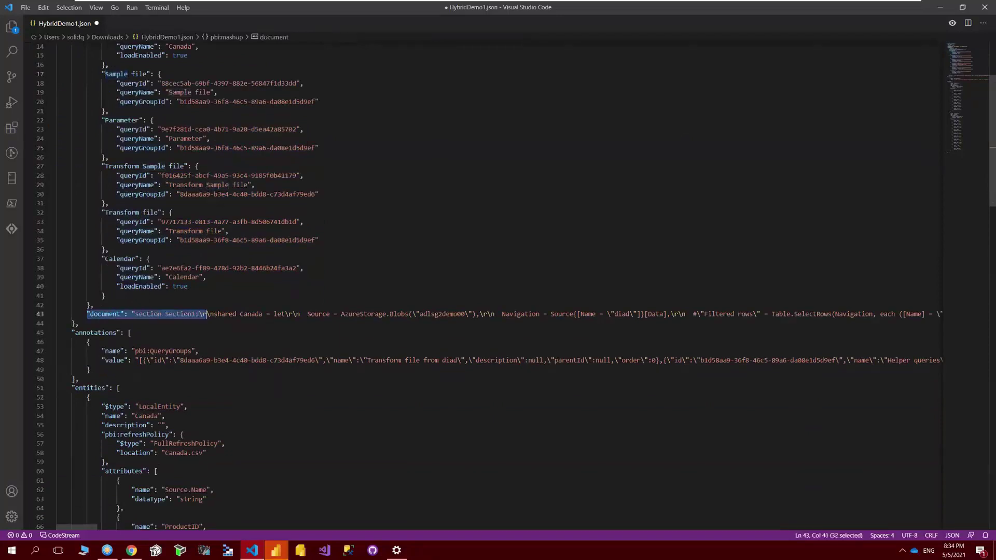
{"action": "left_click_drag", "start_coordinate": [413, 314], "coordinate": [817, 314]}
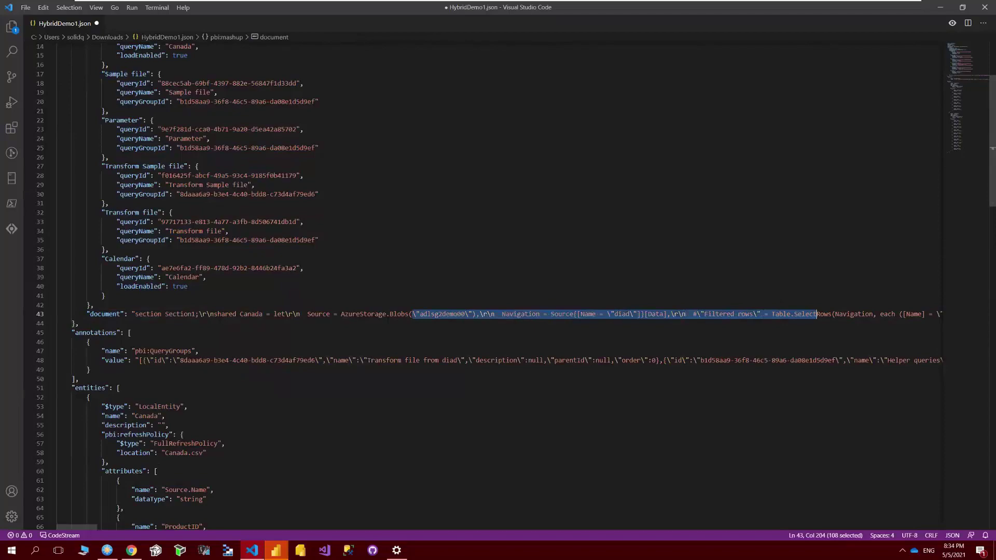
Examine the entities section, checking the entity type, name and attributes of the Canada and Calendar tables
{"action": "scroll", "coordinate": [781, 303], "scroll_direction": "down", "scroll_amount": 3}
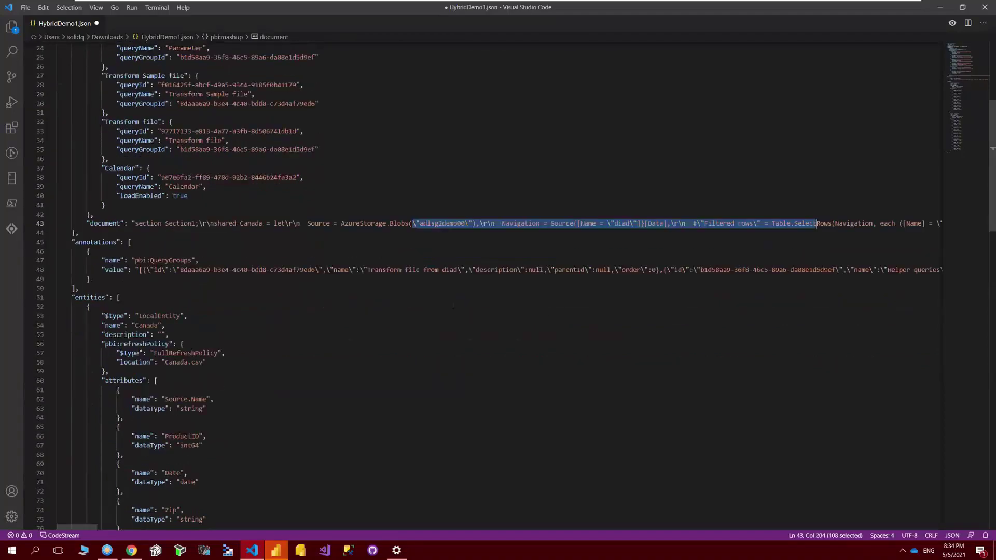
{"action": "double_click", "coordinate": [90, 297]}
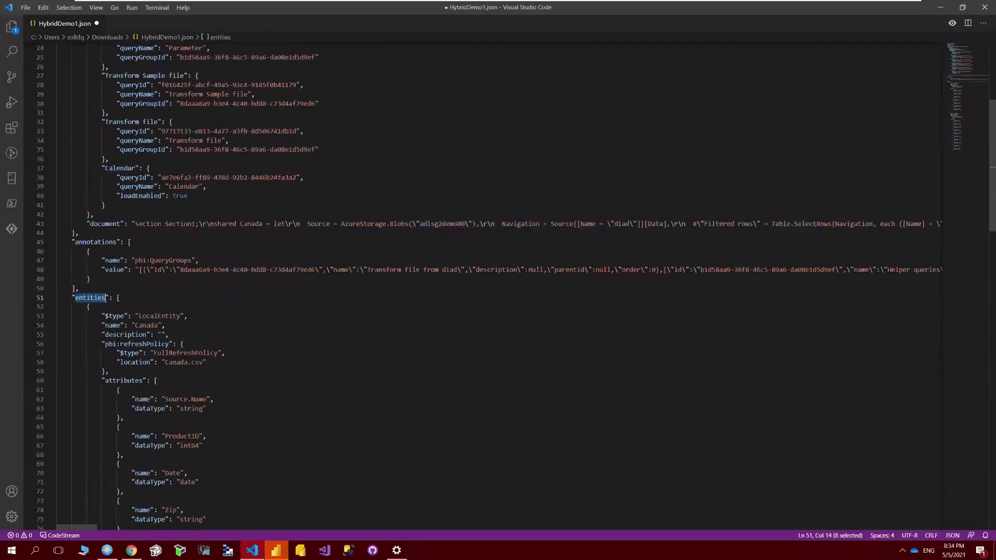
{"action": "scroll", "coordinate": [227, 304], "scroll_direction": "down", "scroll_amount": 6}
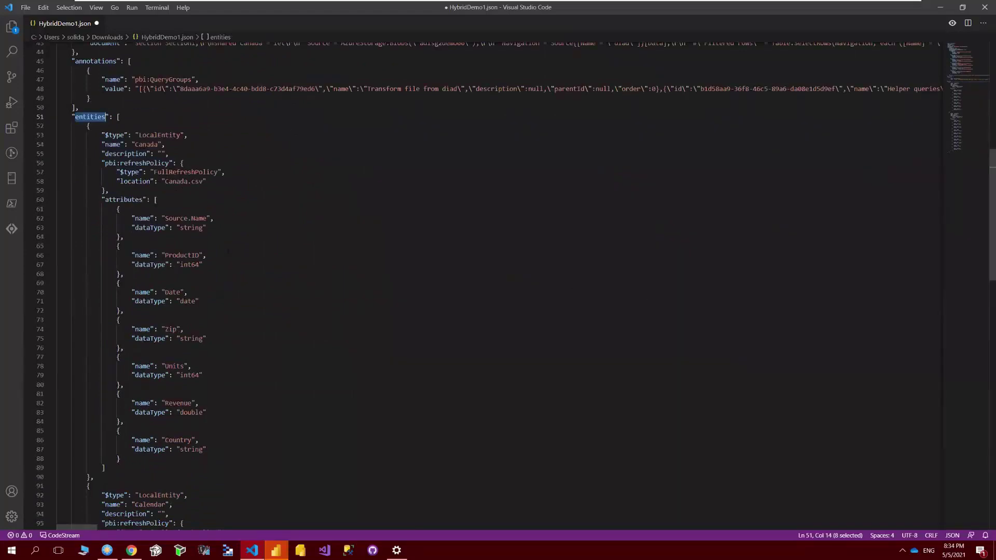
{"action": "double_click", "coordinate": [147, 144]}
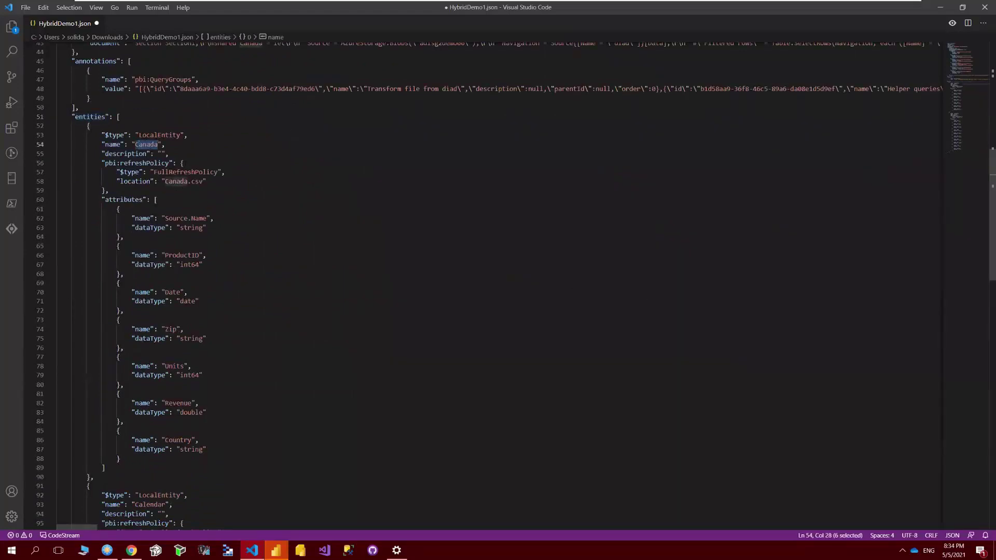
{"action": "scroll", "coordinate": [482, 285], "scroll_direction": "down", "scroll_amount": 4}
{"action": "double_click", "coordinate": [126, 394]}
{"action": "double_click", "coordinate": [150, 383]}
{"action": "left_click_drag", "start_coordinate": [90, 79], "coordinate": [94, 356]}
{"action": "left_click", "coordinate": [271, 313]}
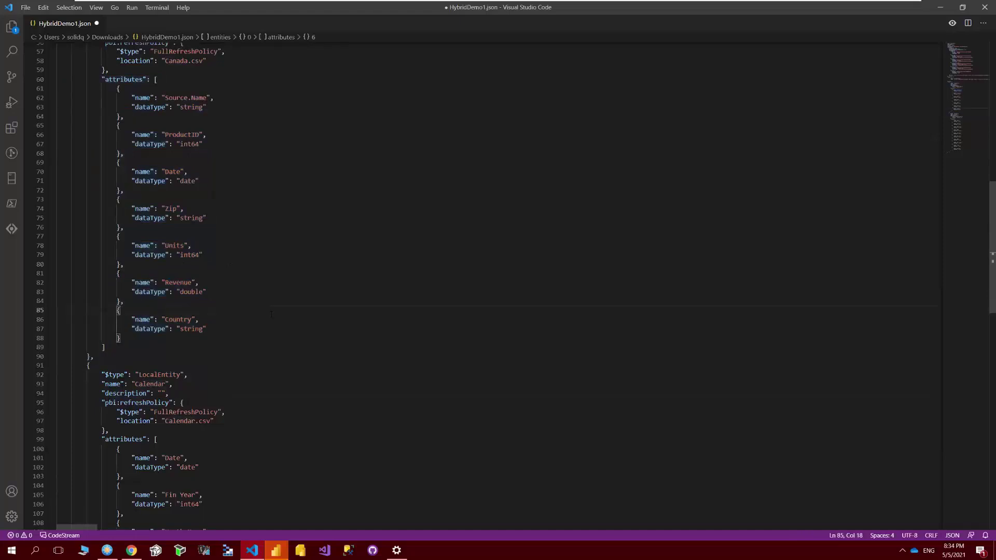
{"action": "scroll", "coordinate": [497, 285], "scroll_direction": "up", "scroll_amount": 3}
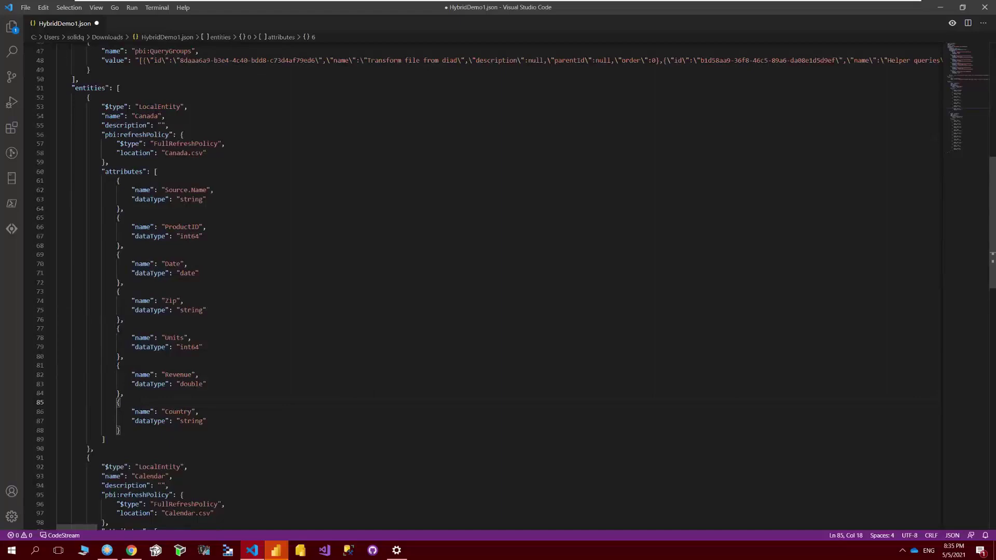
{"action": "double_click", "coordinate": [177, 107]}
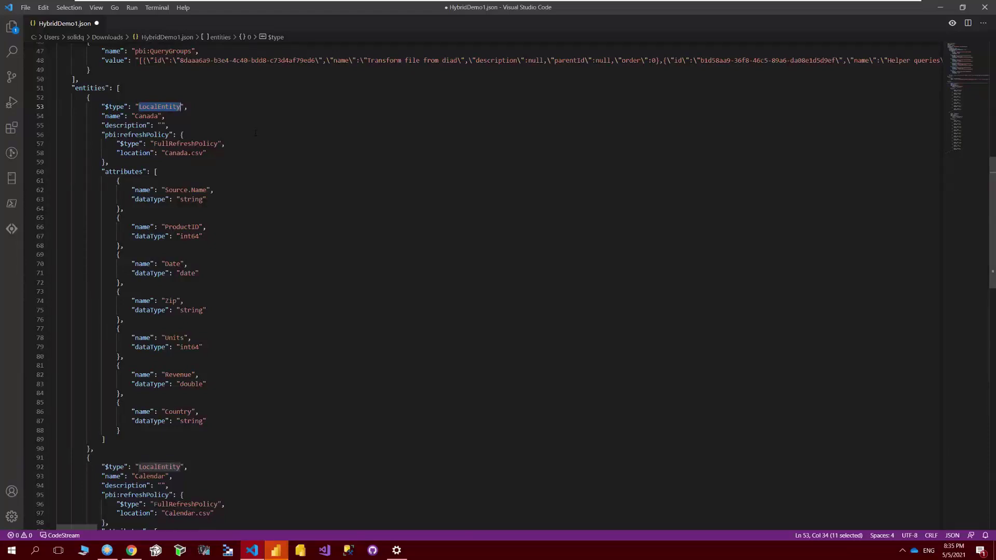
{"action": "scroll", "coordinate": [255, 133], "scroll_direction": "down", "scroll_amount": 15}
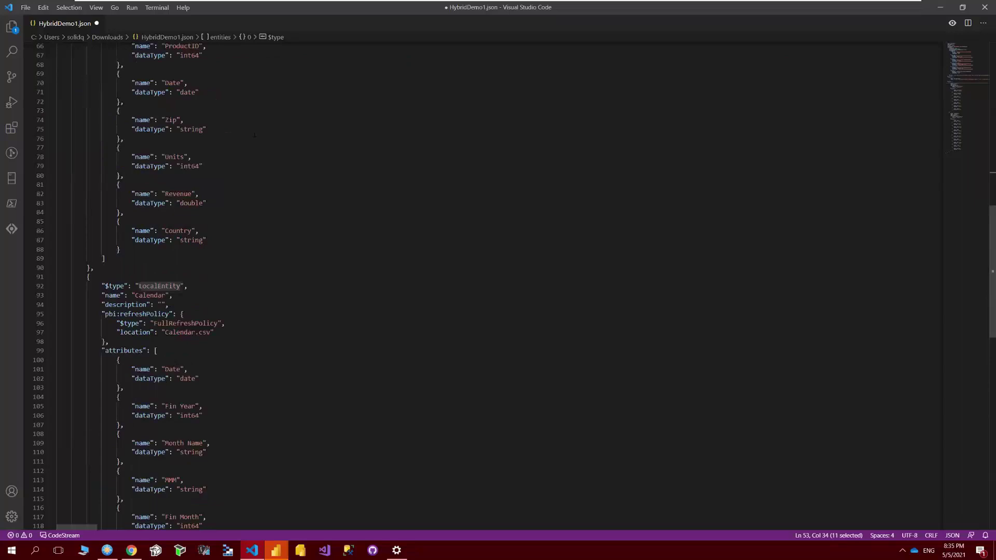
Close HybridDemo1.json without saving the changes and switch back to the Power BI workspace in the browser
{"action": "left_click", "coordinate": [96, 23]}
{"action": "left_click", "coordinate": [520, 286]}
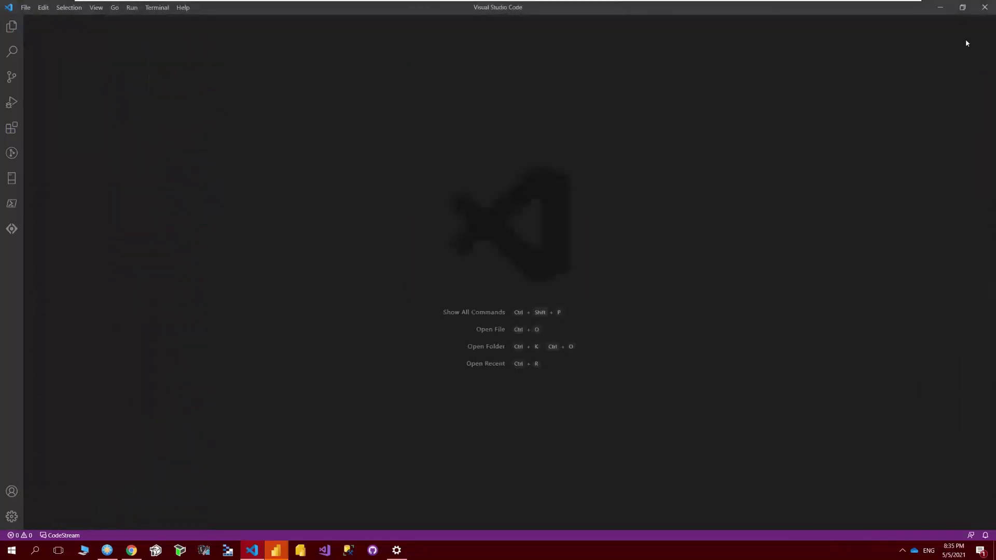
{"action": "key", "text": "alt+Tab"}
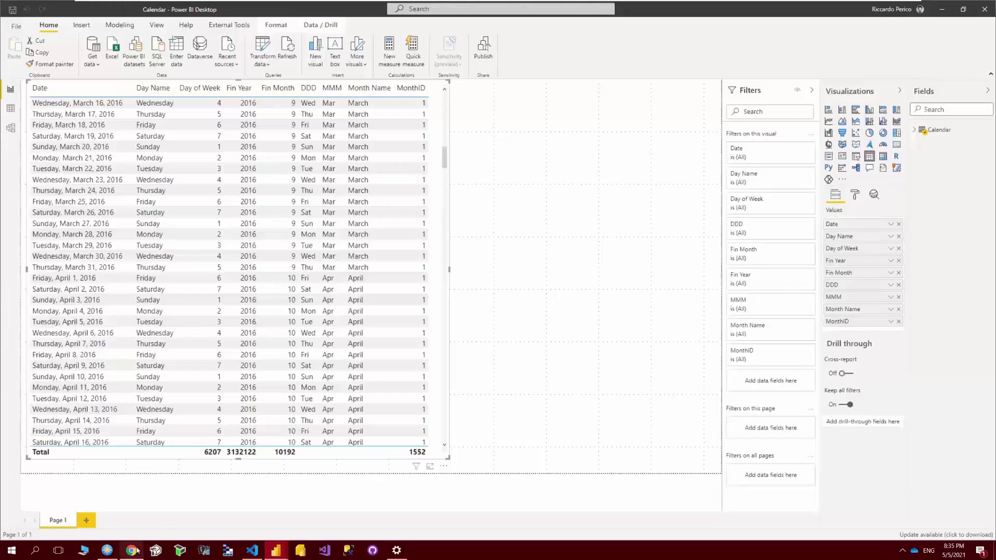
{"action": "key", "text": "alt+Tab"}
Export the refreshed HybridDemo1 dataflow as JSON again and open HybridDemo1 (1).json in Visual Studio Code
{"action": "scroll", "coordinate": [353, 280], "scroll_direction": "down", "scroll_amount": 1}
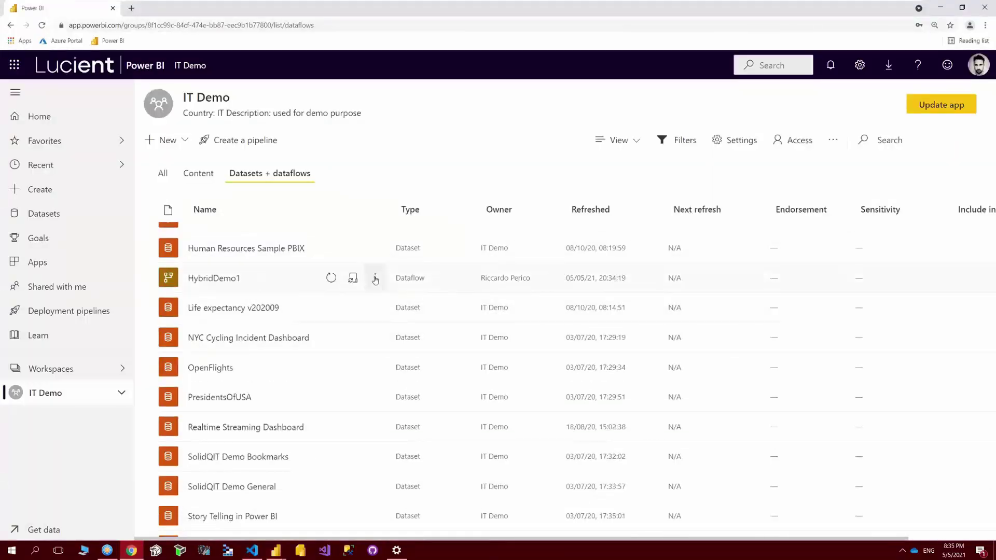
{"action": "left_click", "coordinate": [374, 278]}
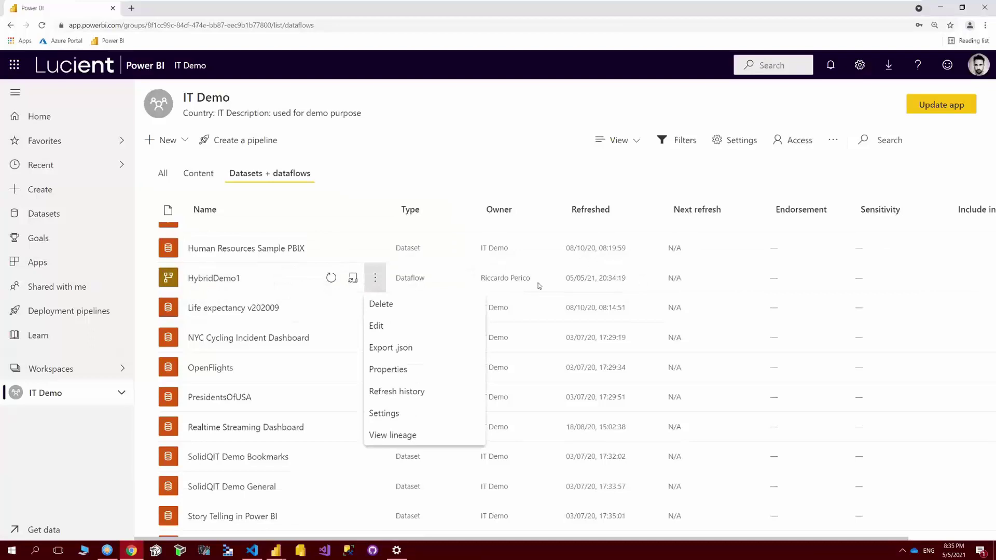
{"action": "left_click", "coordinate": [404, 350]}
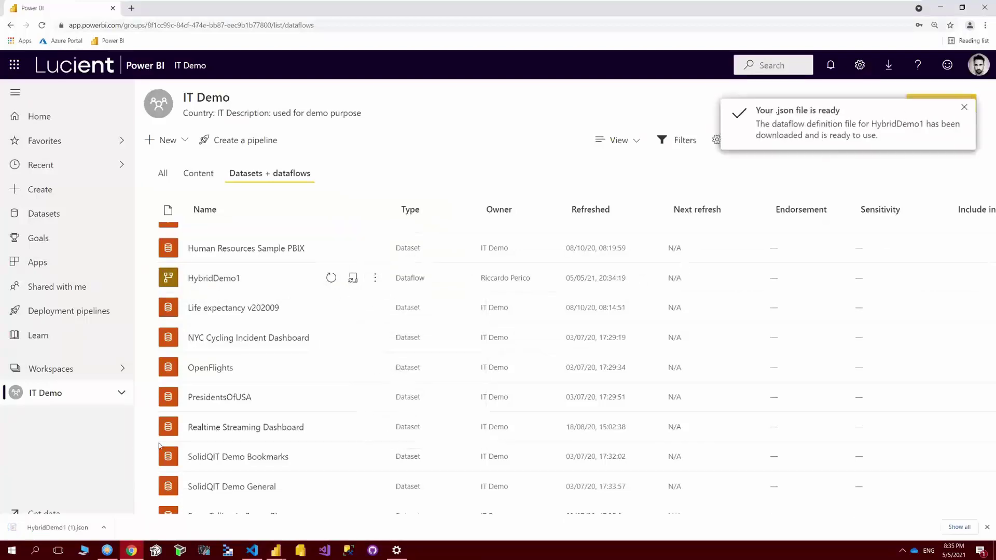
{"action": "left_click", "coordinate": [71, 522]}
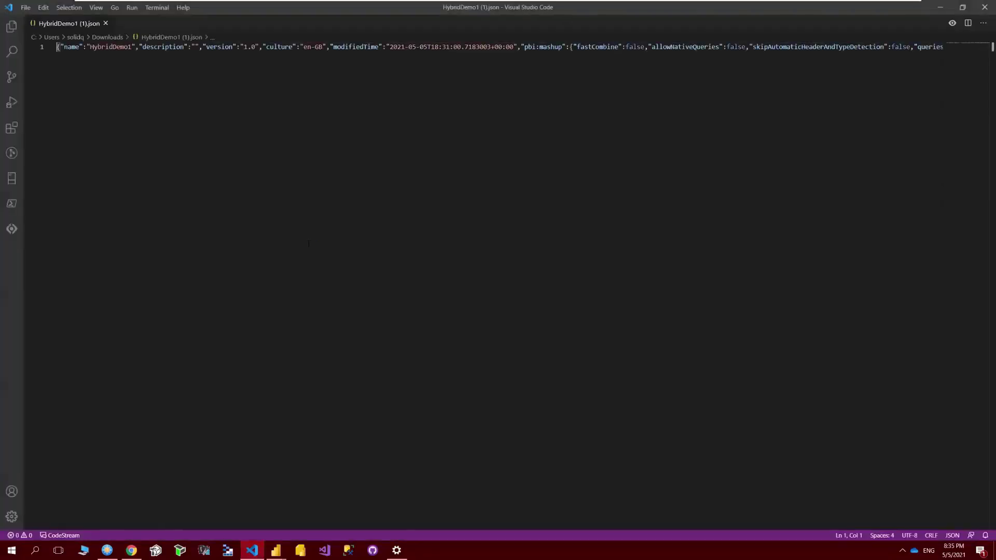
Format the whole HybridDemo1 (1).json document as indented JSON
{"action": "key", "text": "ctrl+a"}
{"action": "right_click", "coordinate": [191, 49]}
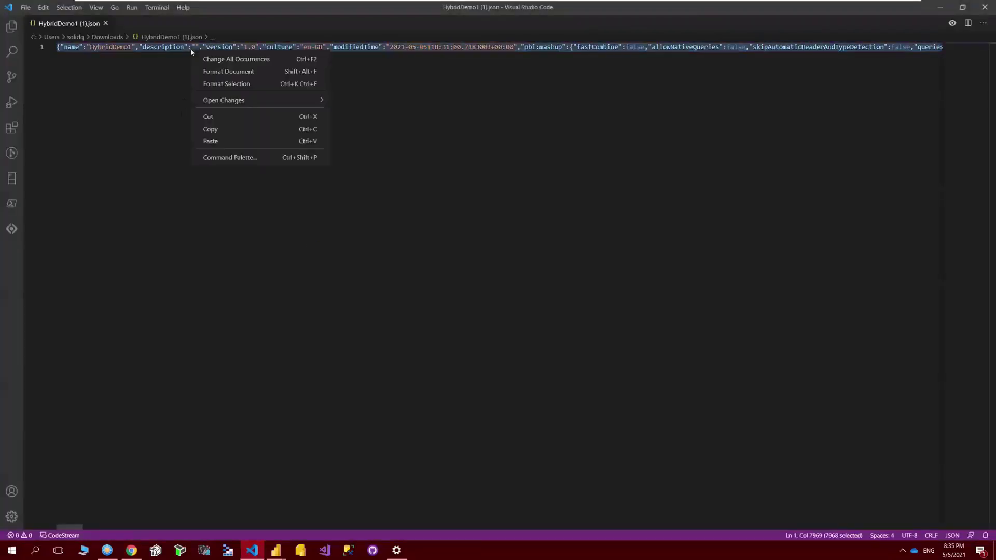
{"action": "left_click", "coordinate": [228, 71]}
{"action": "left_click", "coordinate": [199, 165]}
Examine the Canada entity's partitions section, including its refresh time and the blob storage location of Canada.csv
{"action": "scroll", "coordinate": [482, 285], "scroll_direction": "up", "scroll_amount": 15}
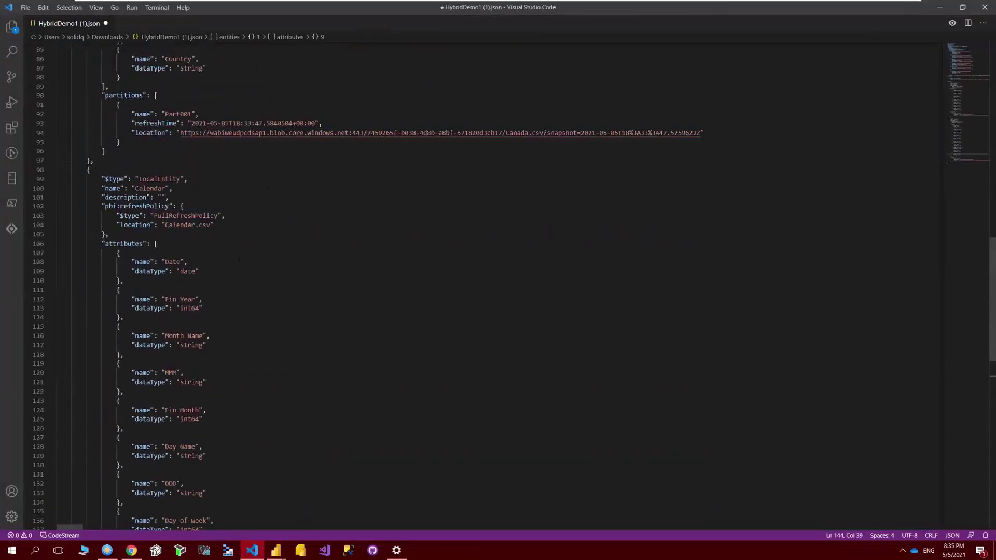
{"action": "left_click_drag", "start_coordinate": [131, 176], "coordinate": [704, 194]}
{"action": "left_click", "coordinate": [703, 194]}
{"action": "scroll", "coordinate": [482, 285], "scroll_direction": "up", "scroll_amount": 8}
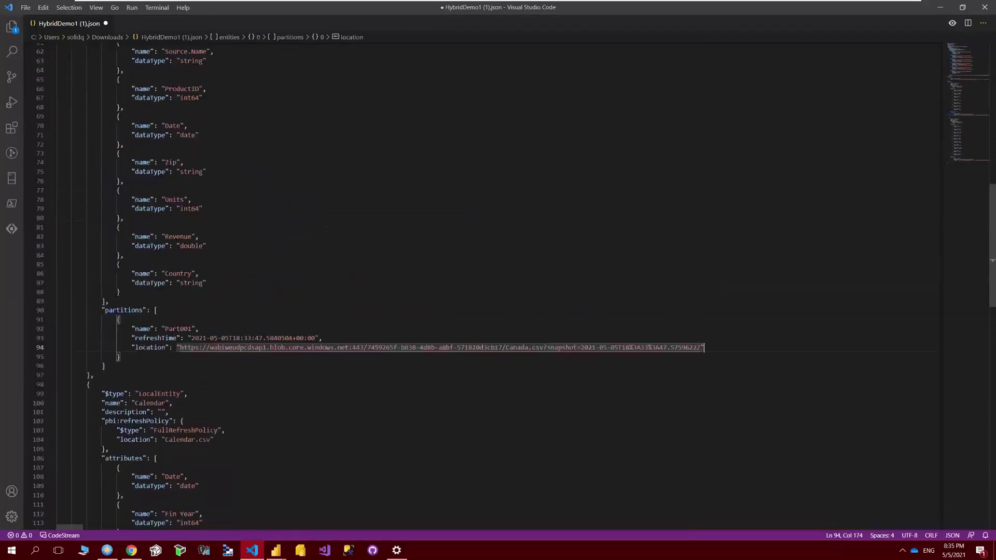
Examine how the Canada entity maps to its partition Part001 and the full blob storage location URL
{"action": "scroll", "coordinate": [232, 472], "scroll_direction": "up", "scroll_amount": 1}
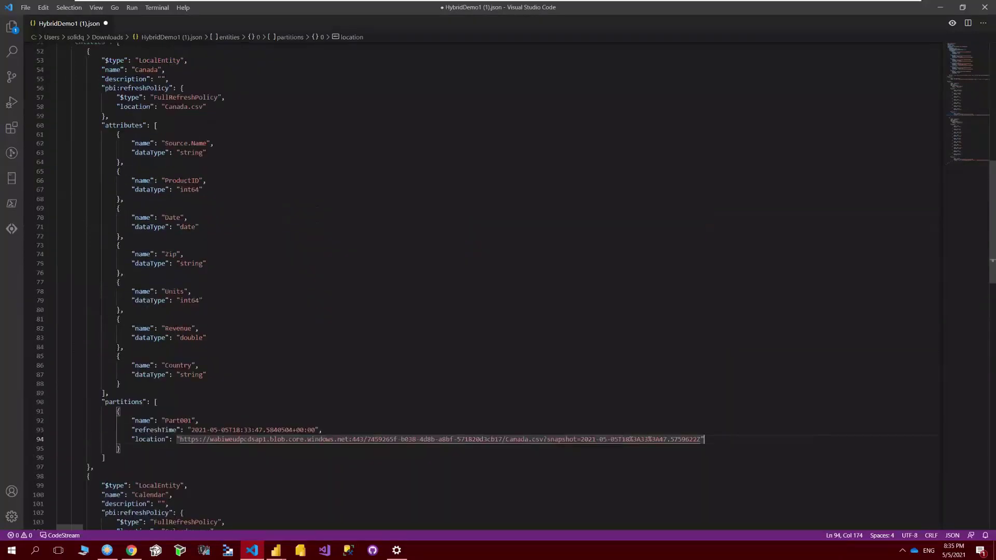
{"action": "double_click", "coordinate": [147, 70]}
{"action": "left_click_drag", "start_coordinate": [131, 439], "coordinate": [494, 439]}
{"action": "double_click", "coordinate": [124, 403]}
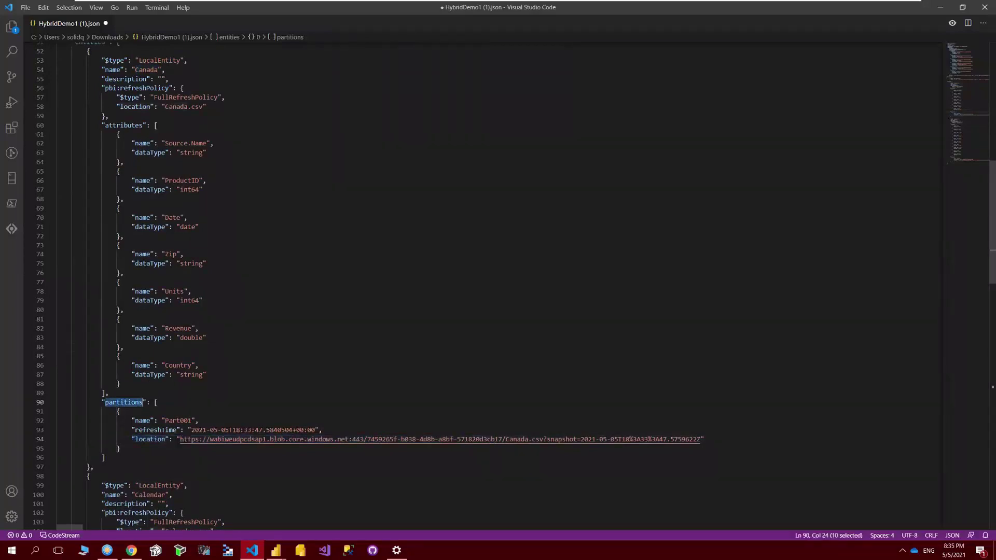
{"action": "double_click", "coordinate": [178, 420]}
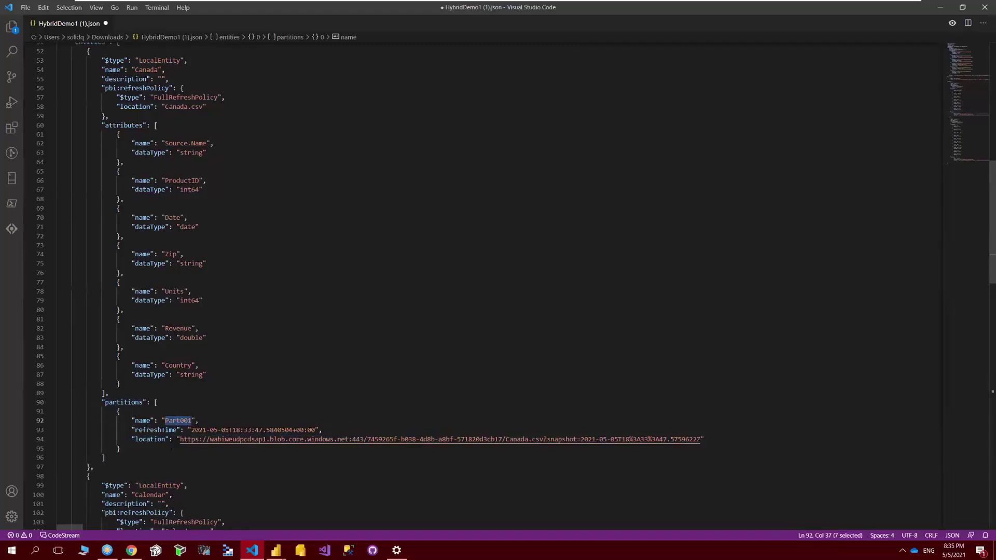
{"action": "left_click_drag", "start_coordinate": [131, 439], "coordinate": [724, 451]}
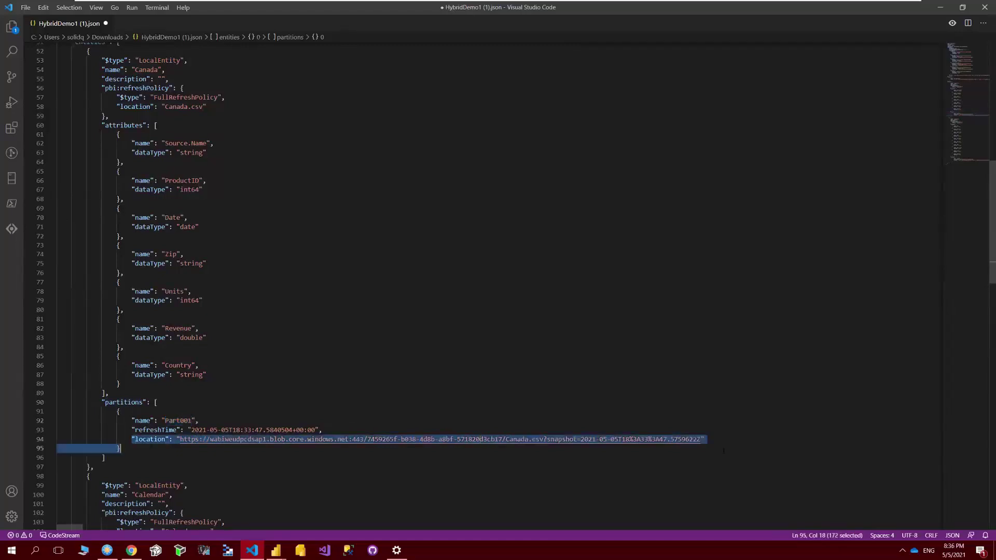
{"action": "left_click", "coordinate": [232, 449]}
{"action": "left_click_drag", "start_coordinate": [176, 439], "coordinate": [352, 440]}
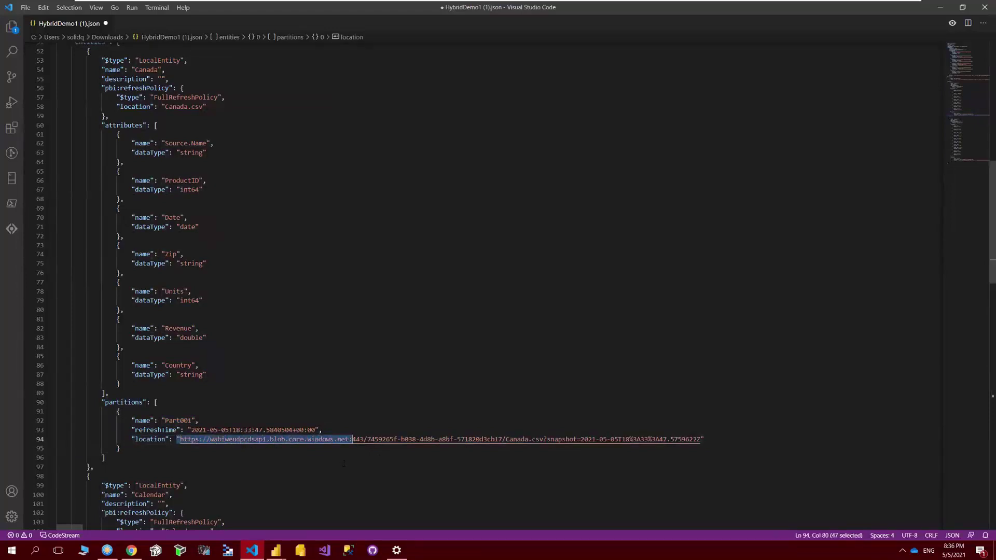
{"action": "left_click_drag", "start_coordinate": [703, 439], "coordinate": [130, 439]}
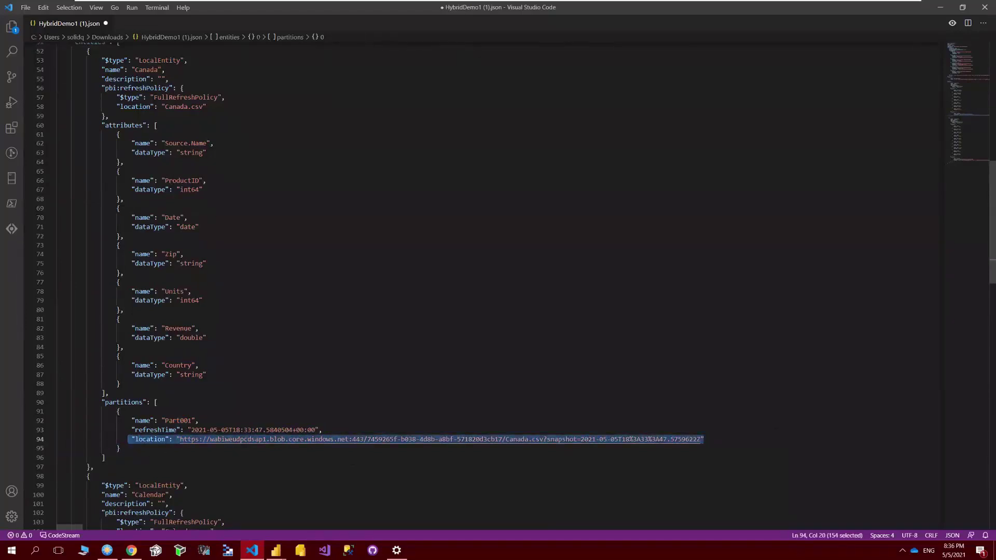
{"action": "double_click", "coordinate": [146, 70]}
Examine the Calendar entity's partition location pointing to Calendar.csv, and switch back to the Power BI workspace in the browser
{"action": "scroll", "coordinate": [216, 197], "scroll_direction": "down", "scroll_amount": 20}
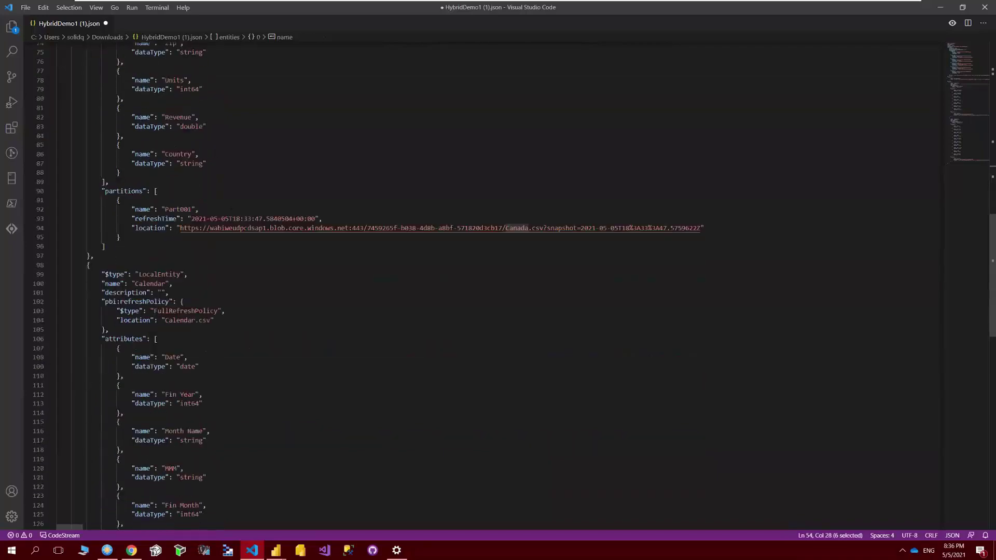
{"action": "mouse_move", "coordinate": [131, 402]}
{"action": "left_mouse_down"}
{"action": "mouse_move", "coordinate": [166, 402]}
{"action": "mouse_move", "coordinate": [122, 411]}
{"action": "left_mouse_up"}
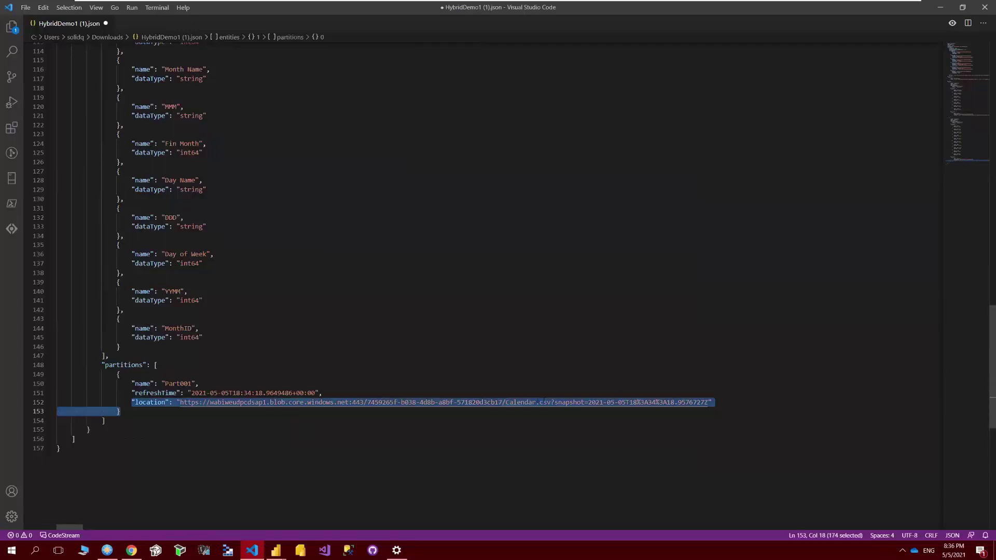
{"action": "double_click", "coordinate": [545, 403]}
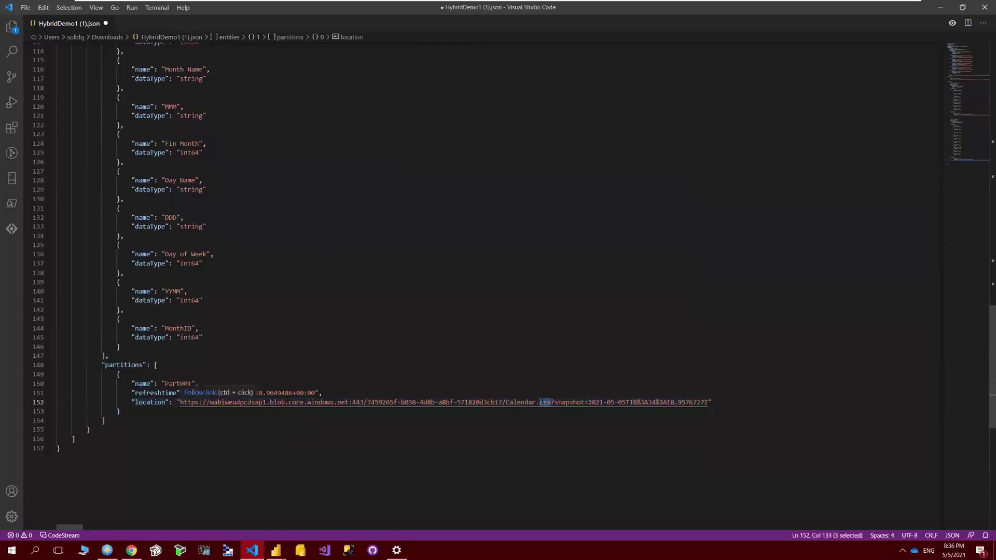
{"action": "left_click", "coordinate": [940, 8]}
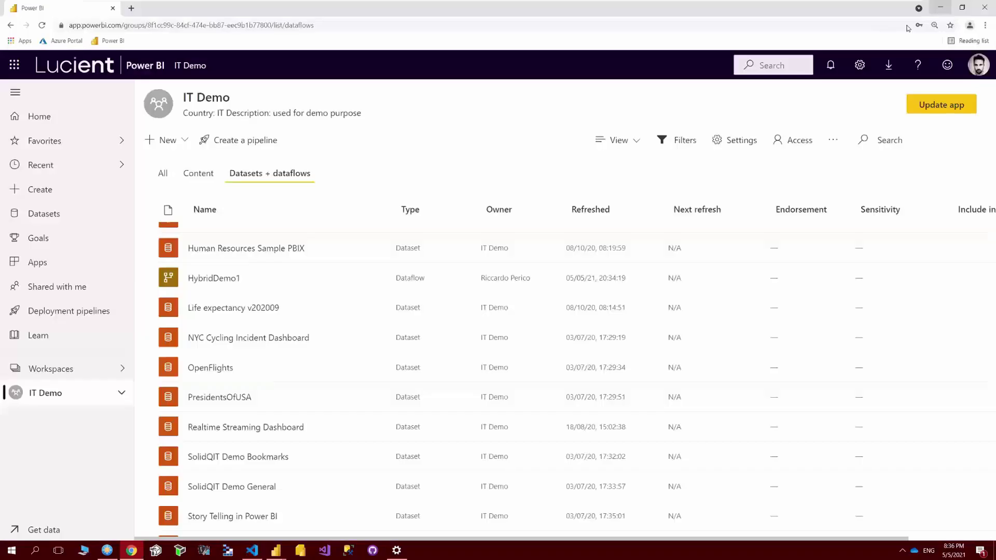
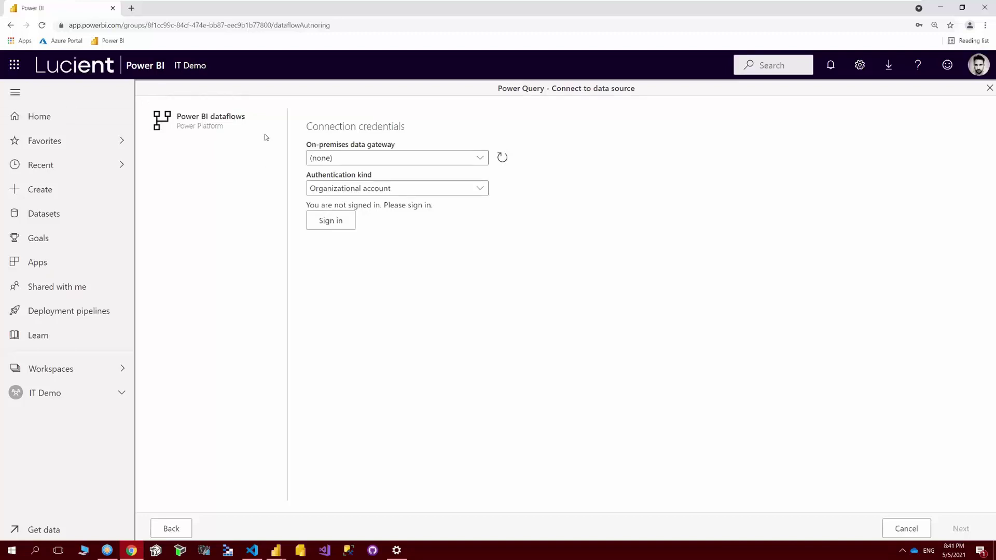
Sign in to the Power BI dataflows connector with the existing organizational account and continue to the data selection
{"action": "left_click", "coordinate": [335, 223]}
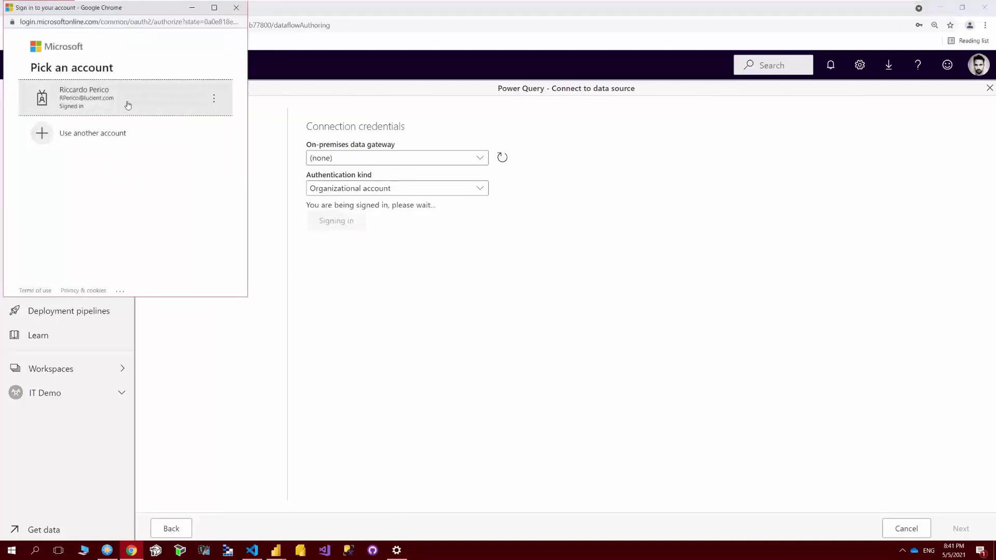
{"action": "left_click", "coordinate": [81, 102]}
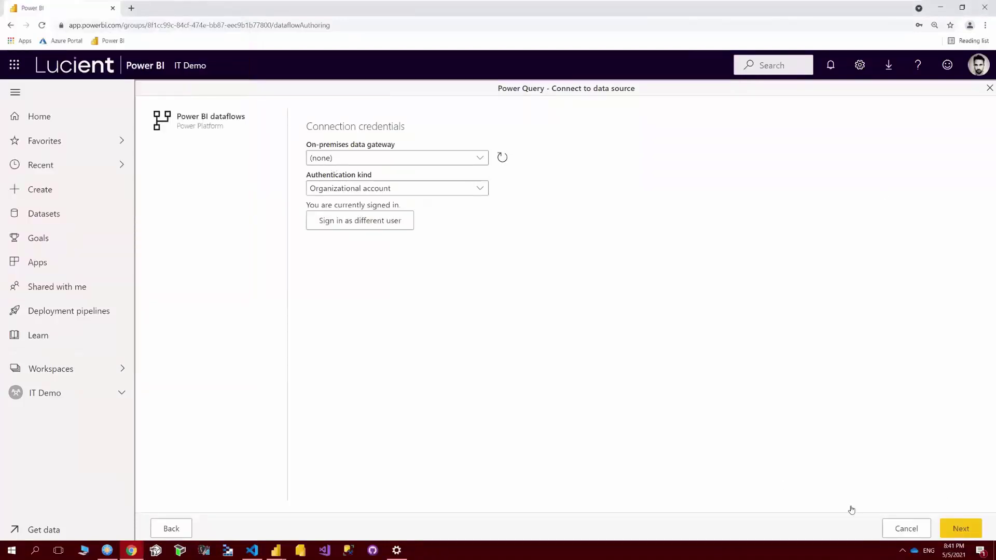
{"action": "left_click", "coordinate": [971, 531]}
{"action": "left_click", "coordinate": [967, 527]}
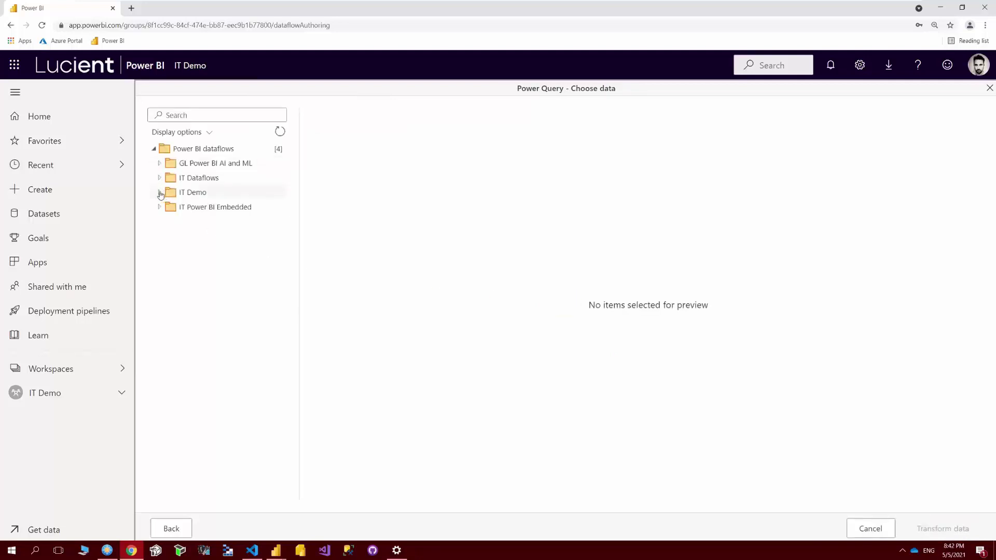
Choose the Calendar table from the HybridDemo1 dataflow in the IT Demo workspace and load it into the query editor
{"action": "left_click", "coordinate": [197, 193]}
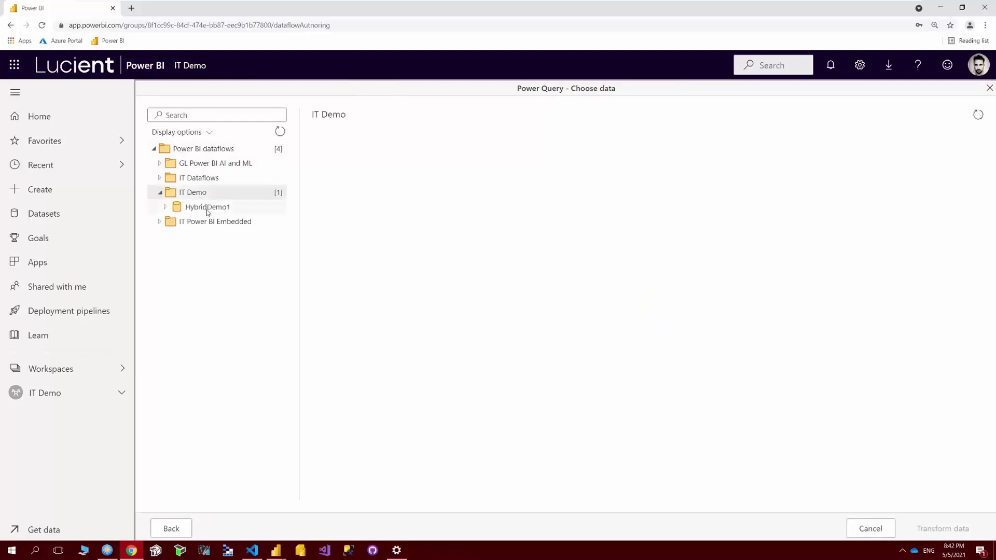
{"action": "left_click", "coordinate": [208, 208]}
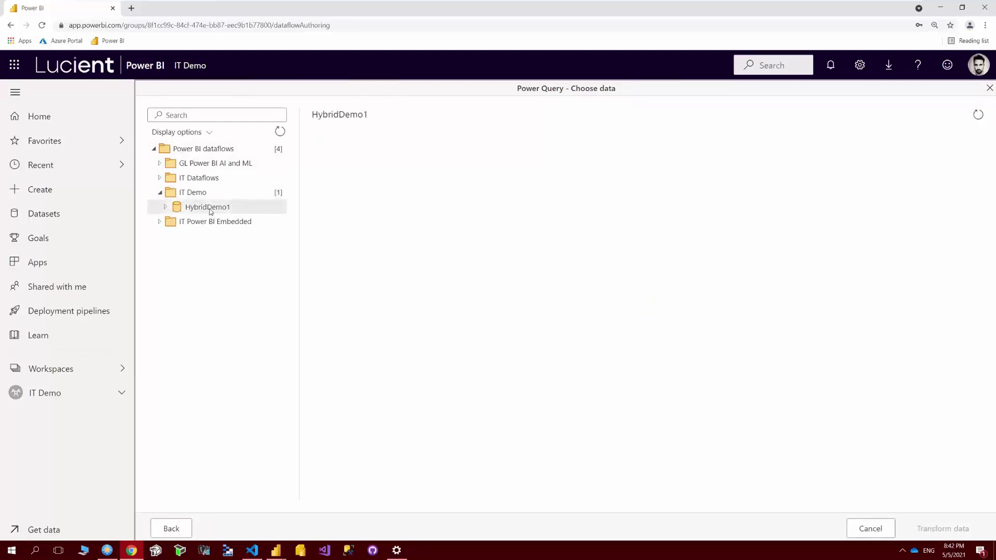
{"action": "left_click", "coordinate": [165, 207]}
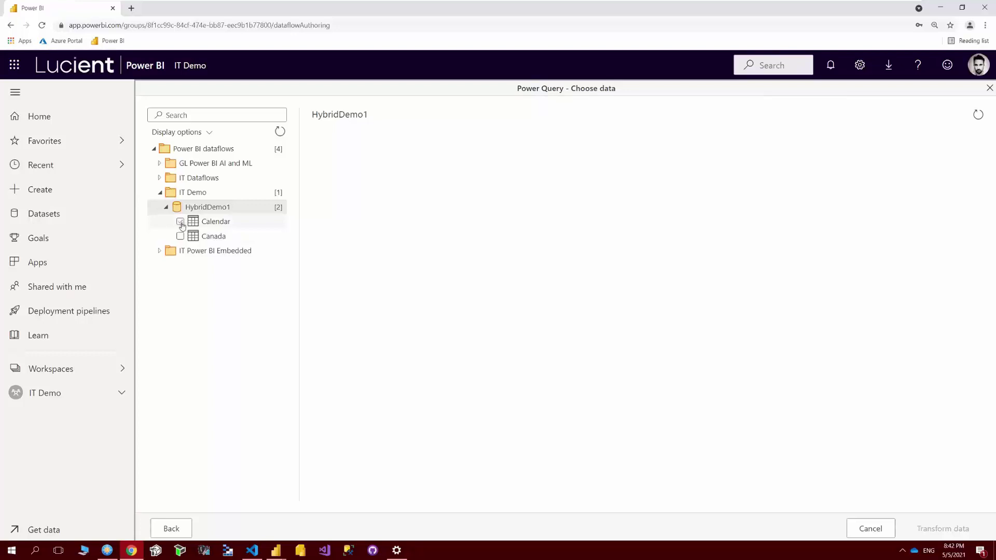
{"action": "left_click", "coordinate": [181, 222]}
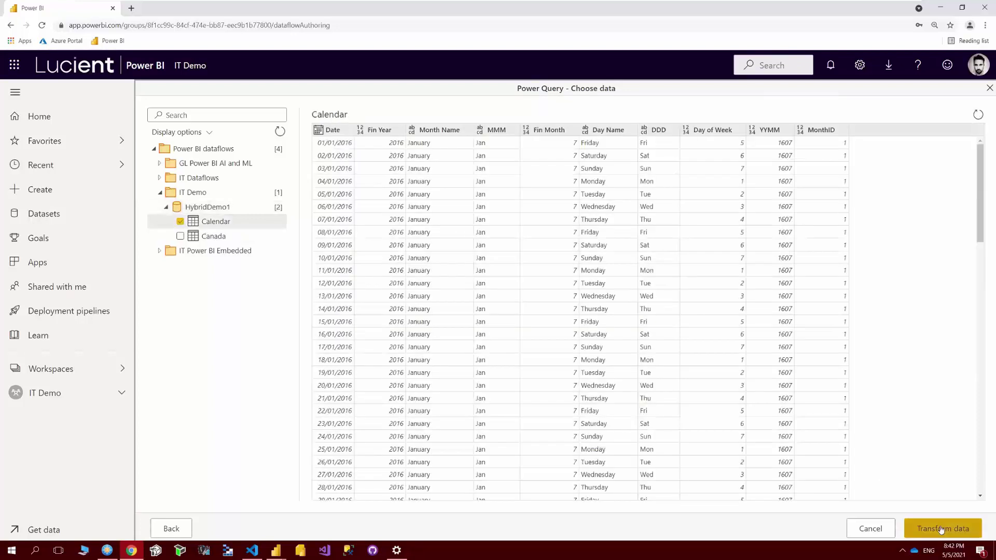
{"action": "left_click", "coordinate": [941, 529]}
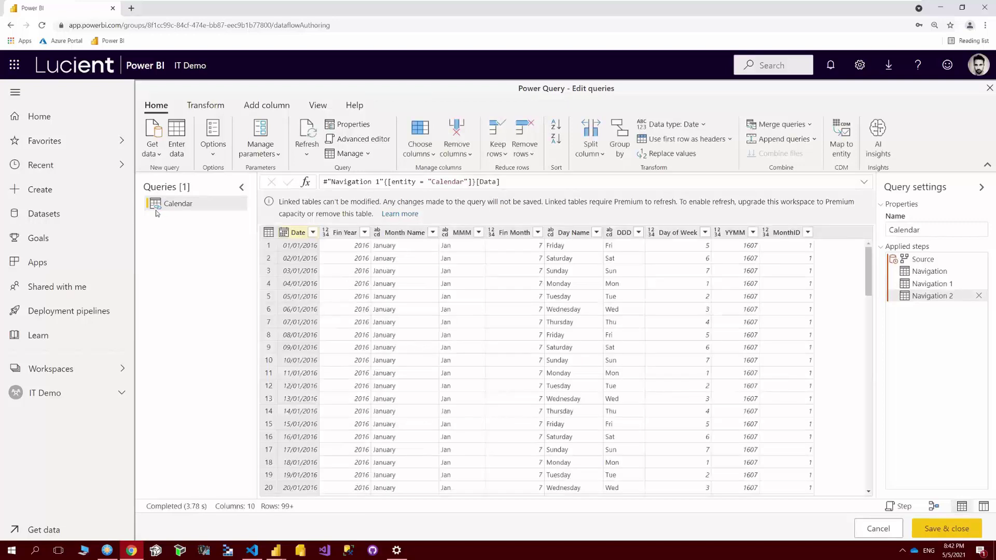
Examine the Calendar query's M code, including PowerBI.Dataflows, workspaceId, dataflowId and entity, and close it without changes
{"action": "mouse_move", "coordinate": [159, 210]}
{"action": "left_click", "coordinate": [357, 140]}
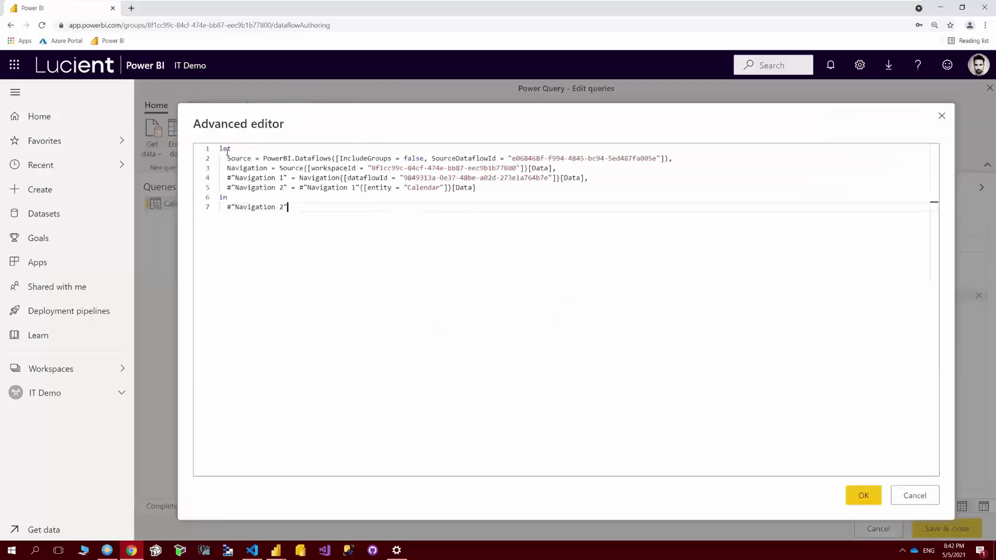
{"action": "left_click", "coordinate": [304, 158]}
{"action": "double_click", "coordinate": [303, 158]}
{"action": "double_click", "coordinate": [347, 178]}
{"action": "double_click", "coordinate": [326, 167]}
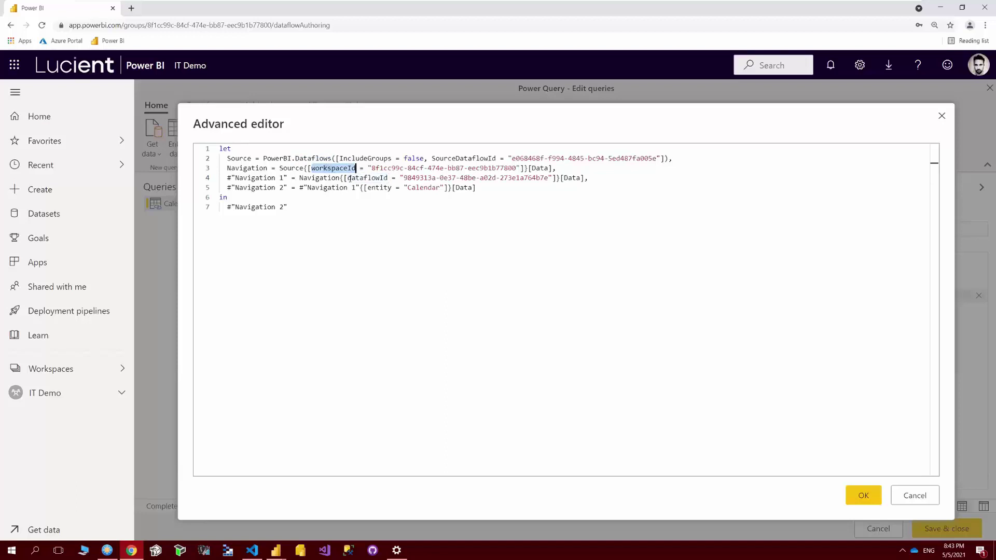
{"action": "double_click", "coordinate": [364, 178]}
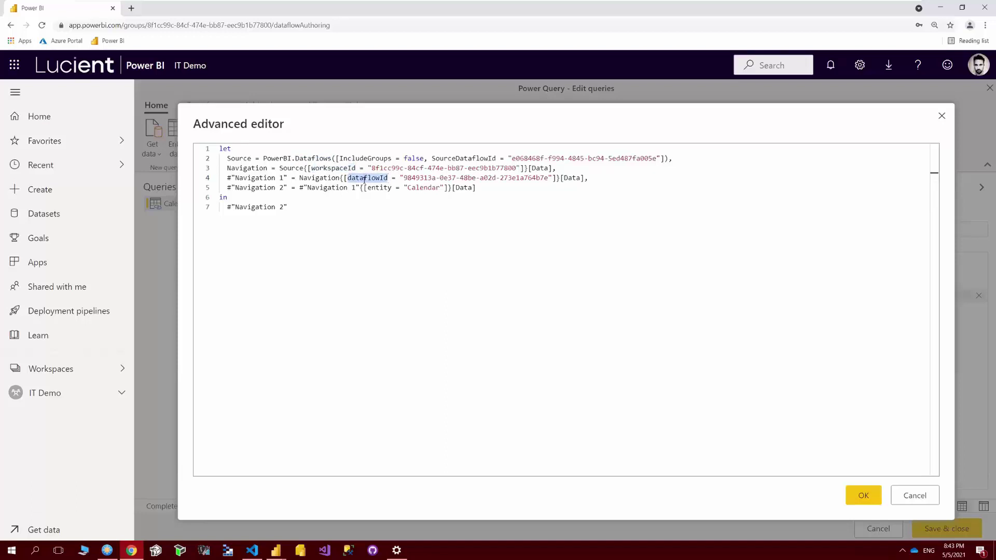
{"action": "double_click", "coordinate": [423, 188]}
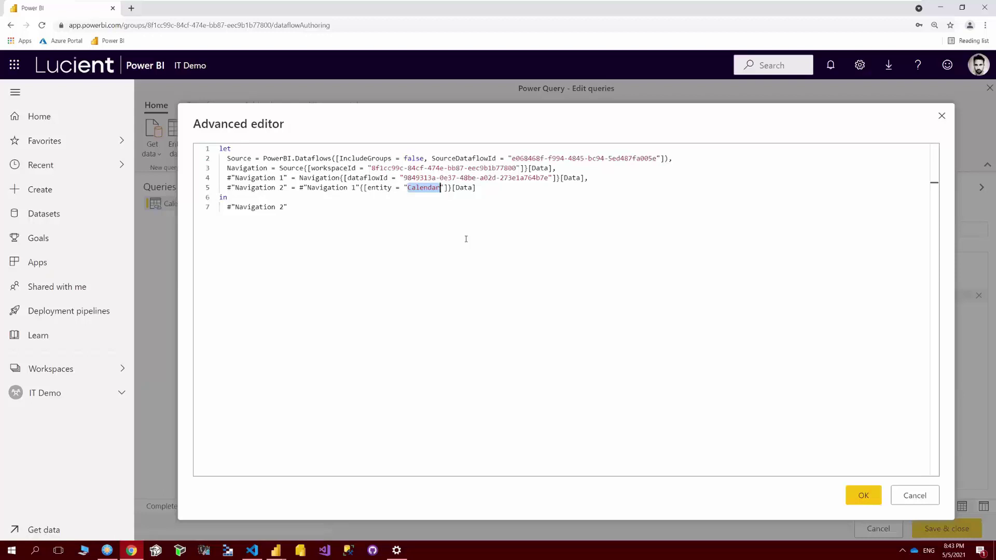
{"action": "left_click", "coordinate": [914, 496]}
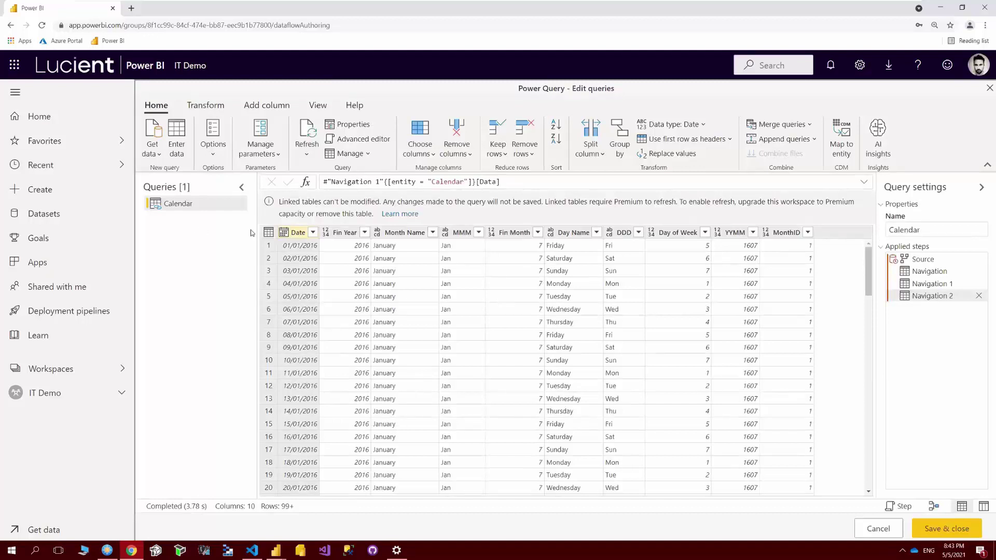
Read the notice about linked tables' editing restrictions and Premium refresh requirement above the Calendar preview
{"action": "left_click_drag", "start_coordinate": [281, 201], "coordinate": [349, 203]}
{"action": "left_click", "coordinate": [361, 201]}
{"action": "left_click_drag", "start_coordinate": [281, 201], "coordinate": [518, 202]}
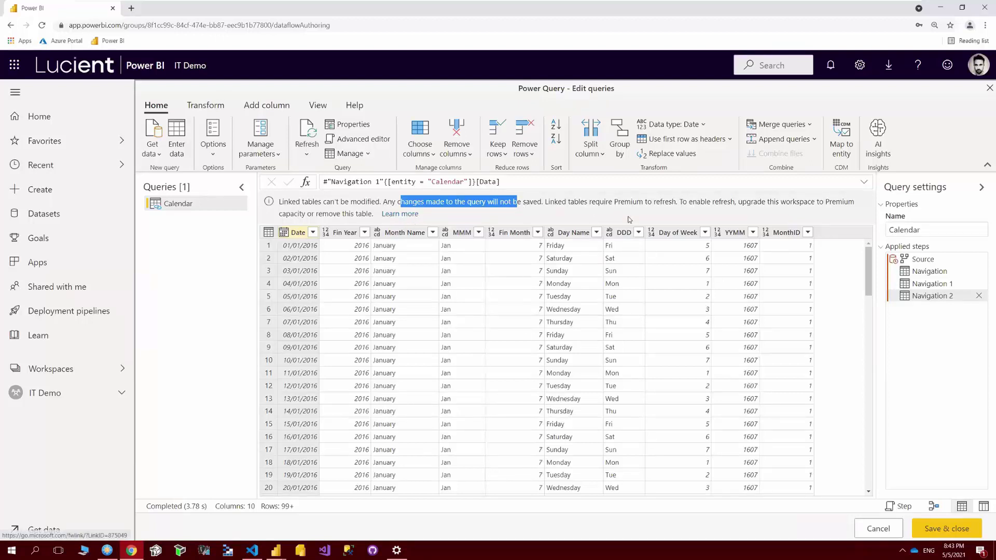
{"action": "left_click_drag", "start_coordinate": [630, 202], "coordinate": [687, 202]}
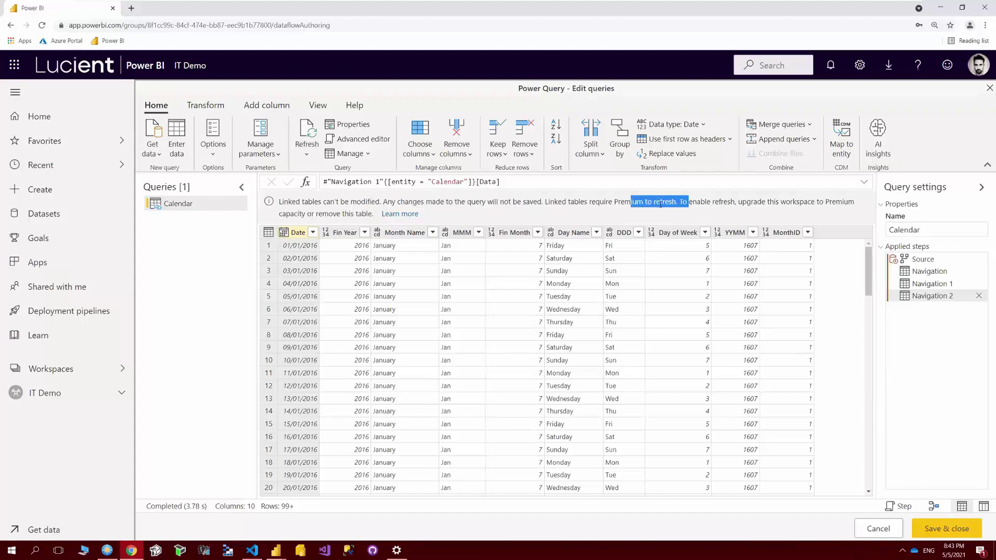
Create a new query that references Calendar and remove the Day Name column from it
{"action": "right_click", "coordinate": [183, 204]}
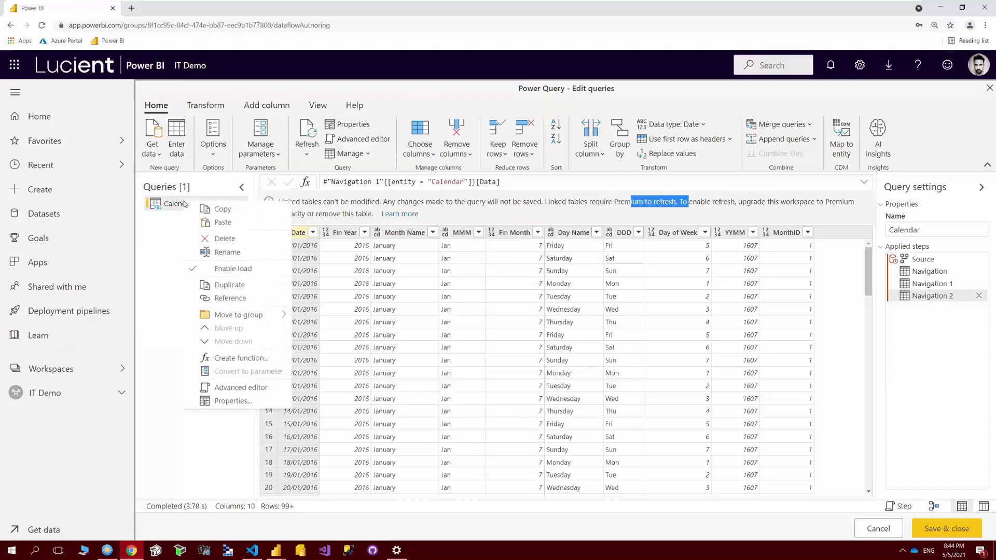
{"action": "left_click", "coordinate": [236, 300]}
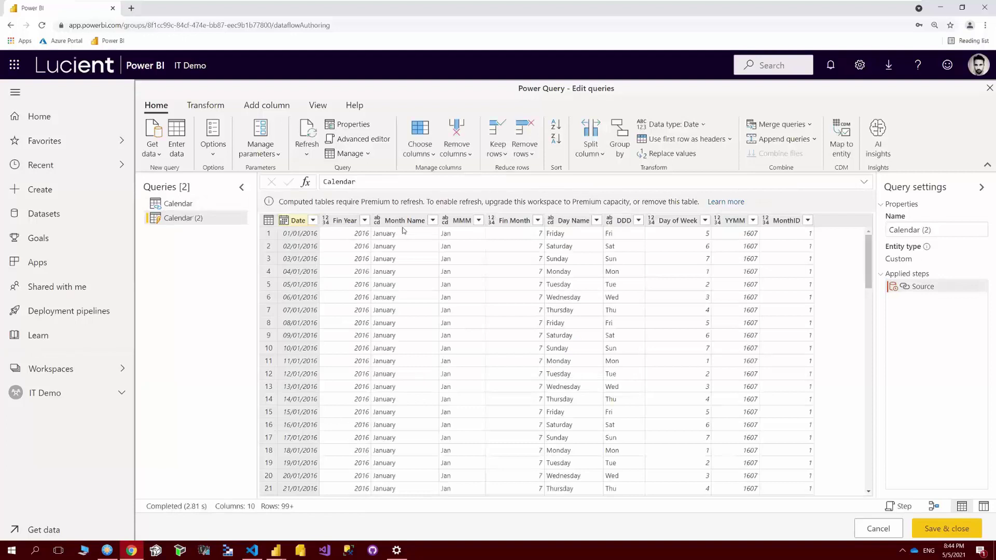
{"action": "left_click", "coordinate": [297, 221], "text": "ctrl"}
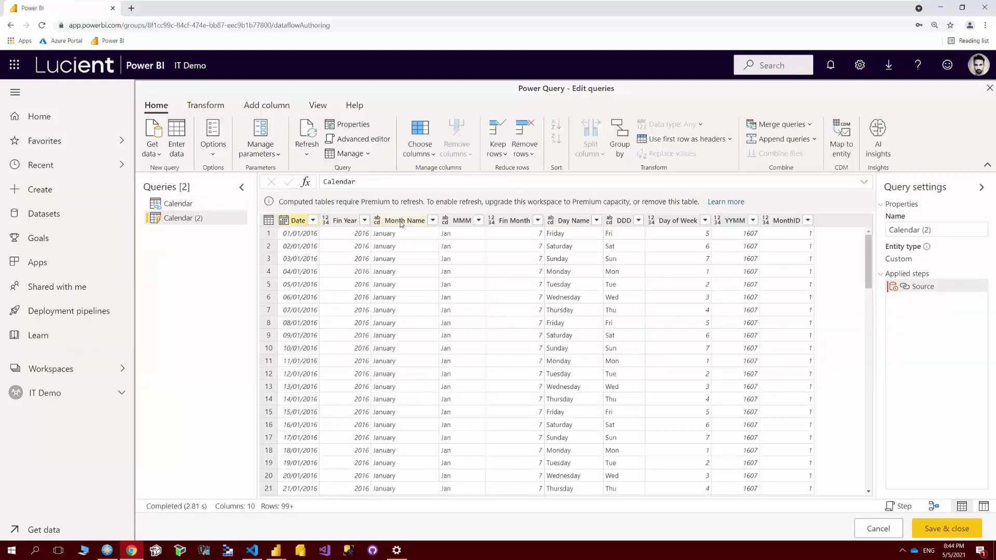
{"action": "left_click", "coordinate": [401, 222]}
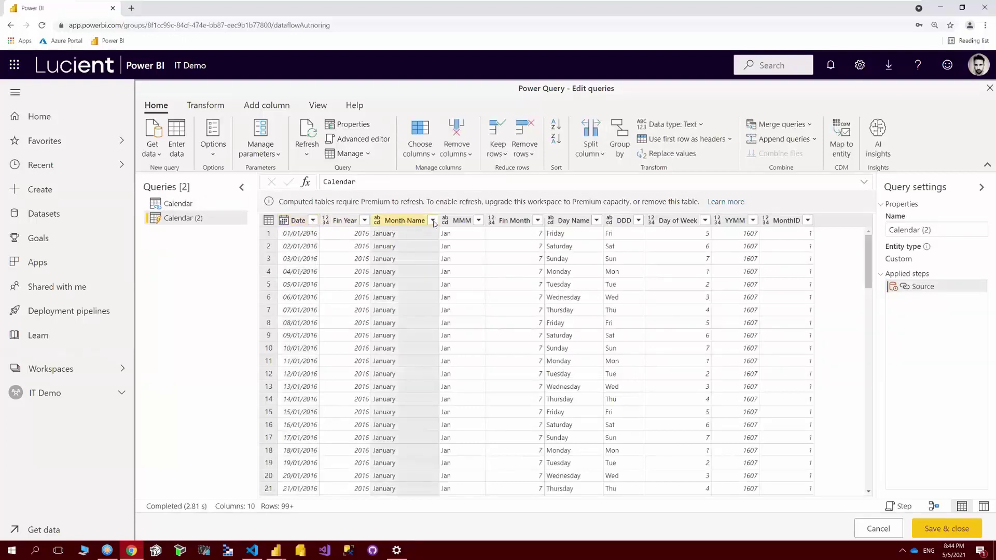
{"action": "left_click", "coordinate": [568, 221]}
{"action": "right_click", "coordinate": [567, 221]}
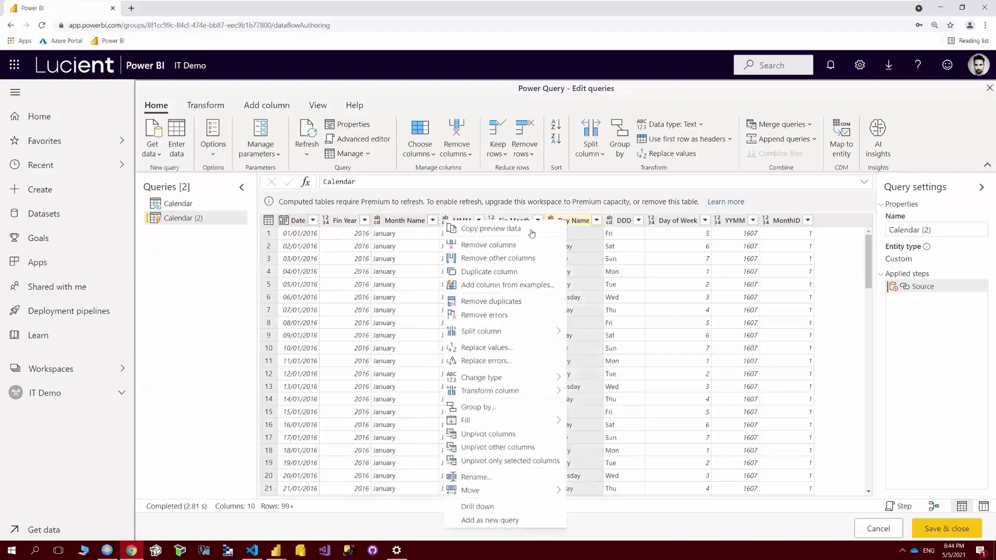
{"action": "left_click", "coordinate": [493, 245]}
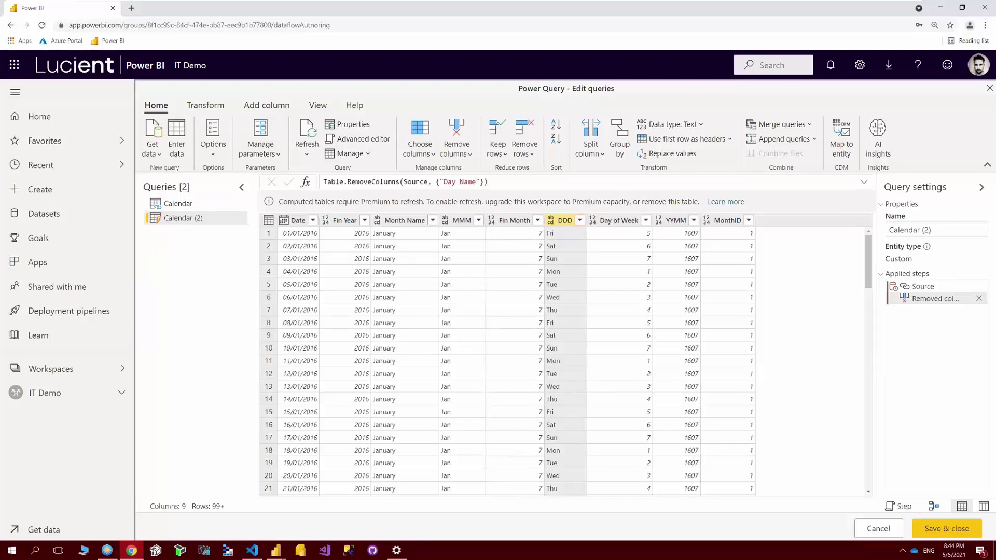
Disable load for the original Calendar linked query
{"action": "left_click", "coordinate": [192, 205]}
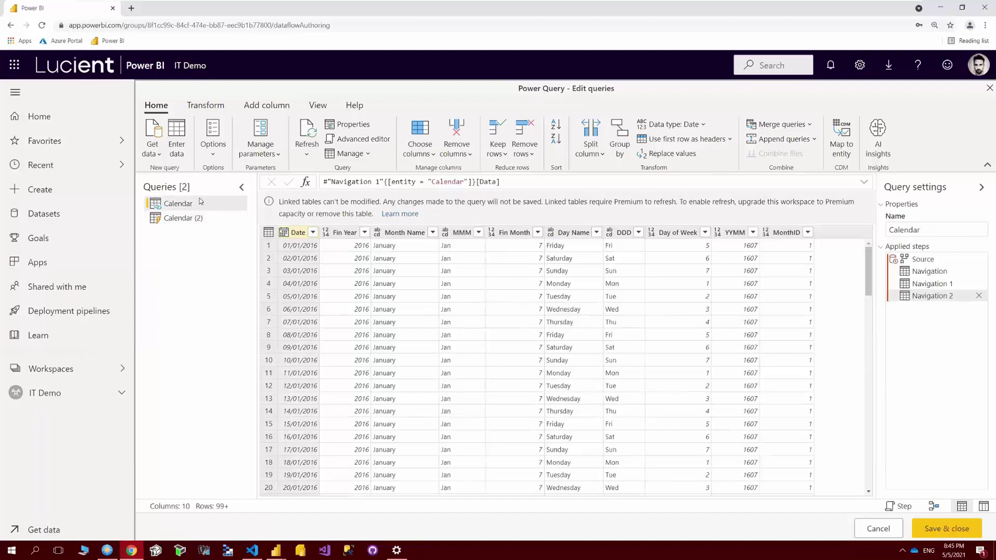
{"action": "right_click", "coordinate": [200, 202]}
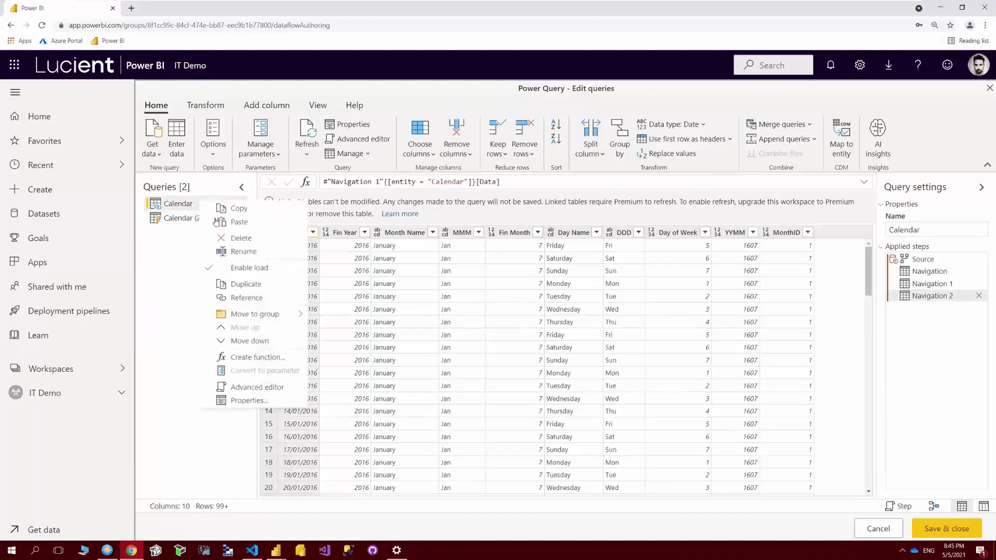
{"action": "left_click", "coordinate": [244, 268]}
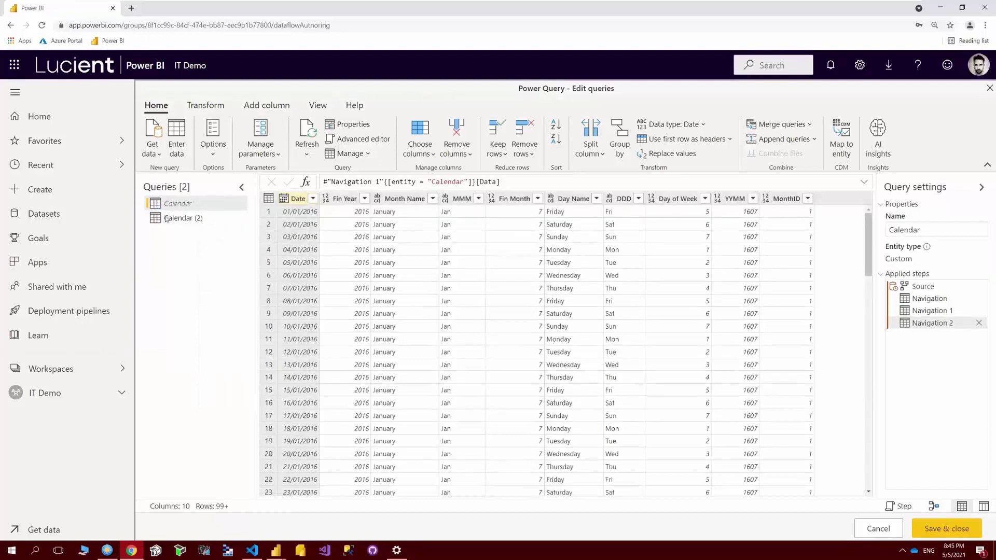
Re-enable load for the original Calendar linked query and check the notice above the Calendar (2) preview
{"action": "left_click", "coordinate": [166, 219]}
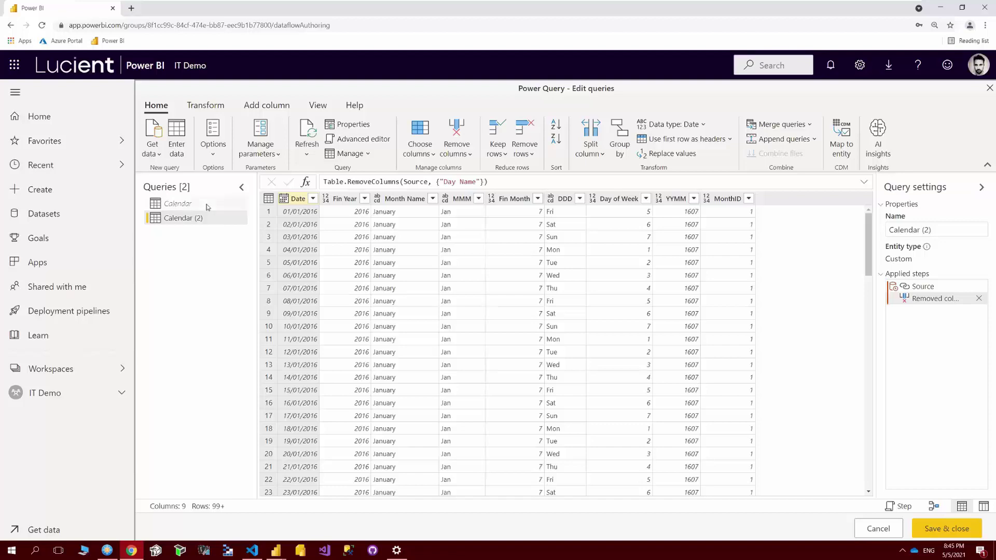
{"action": "right_click", "coordinate": [208, 205]}
{"action": "left_click", "coordinate": [239, 274]}
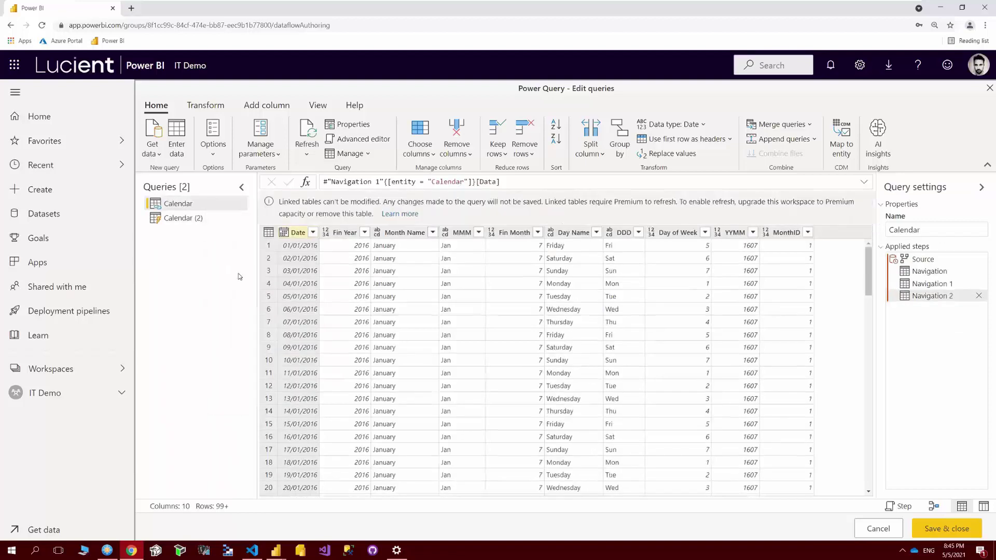
{"action": "left_click", "coordinate": [178, 223]}
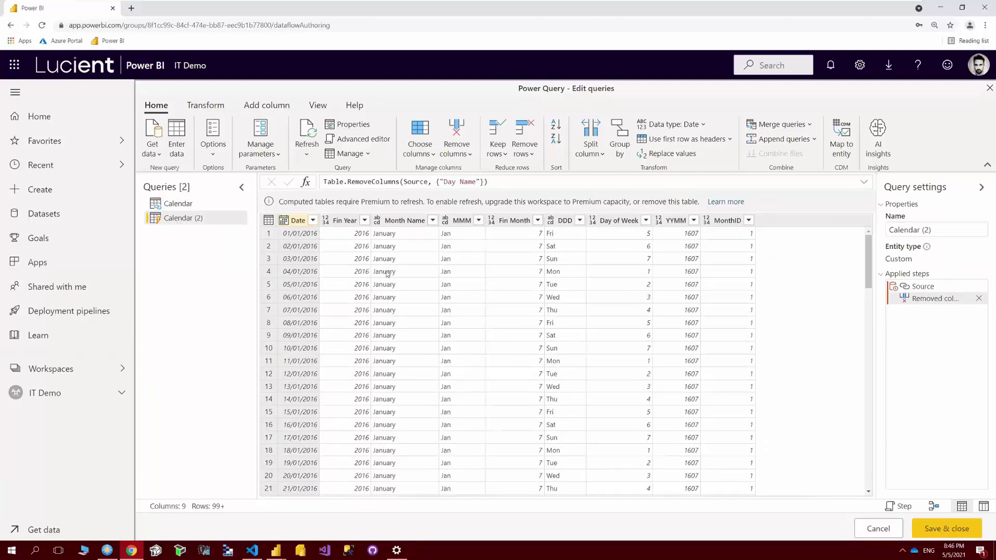
Save the edited queries as a dataflow named HybridDemo2 and expand the column list of Calendar (2)
{"action": "left_click", "coordinate": [959, 529]}
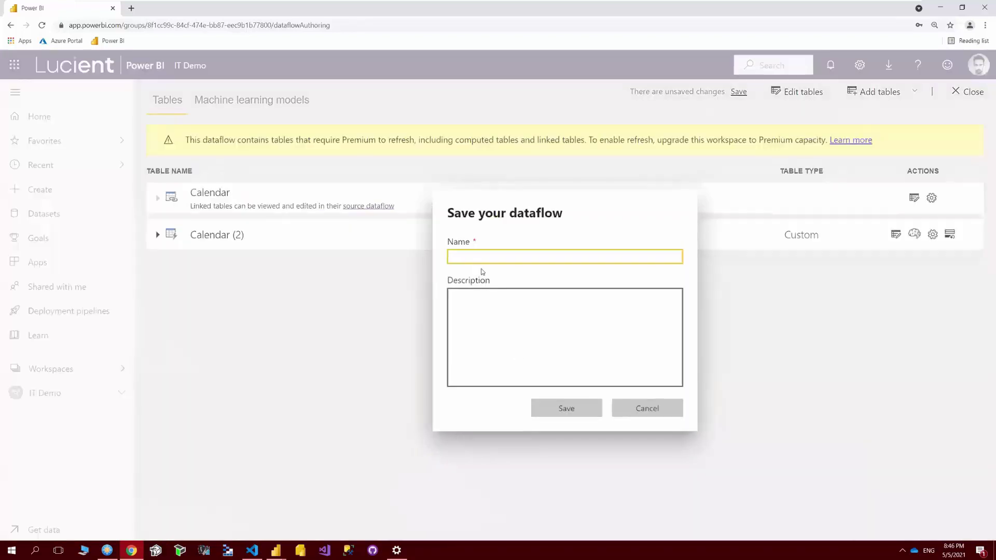
{"action": "left_click", "coordinate": [478, 258]}
{"action": "type", "text": "Hybrid"}
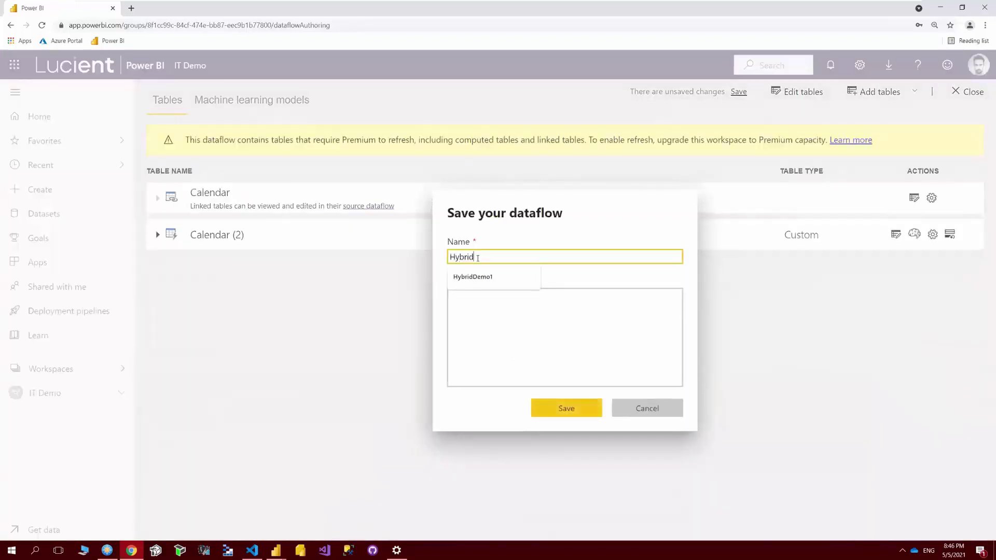
{"action": "key", "text": "Down"}
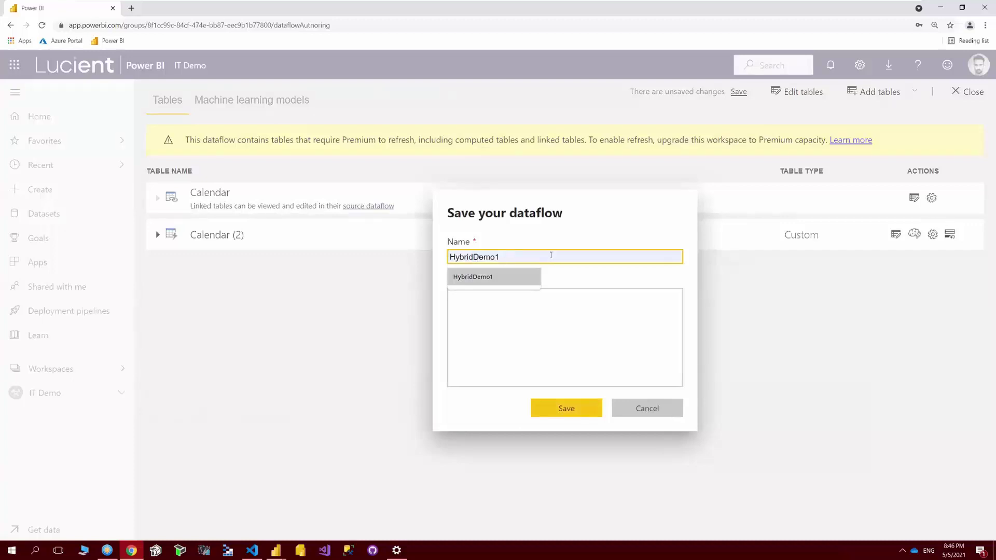
{"action": "key", "text": "Return"}
{"action": "key", "text": "BackSpace"}
{"action": "type", "text": "2"}
{"action": "left_click", "coordinate": [554, 406]}
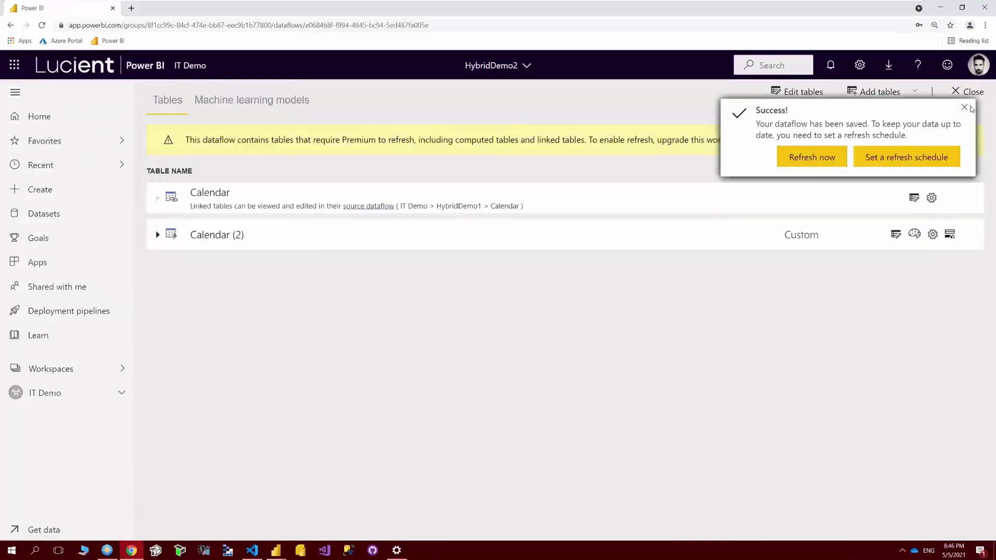
{"action": "left_click", "coordinate": [964, 107]}
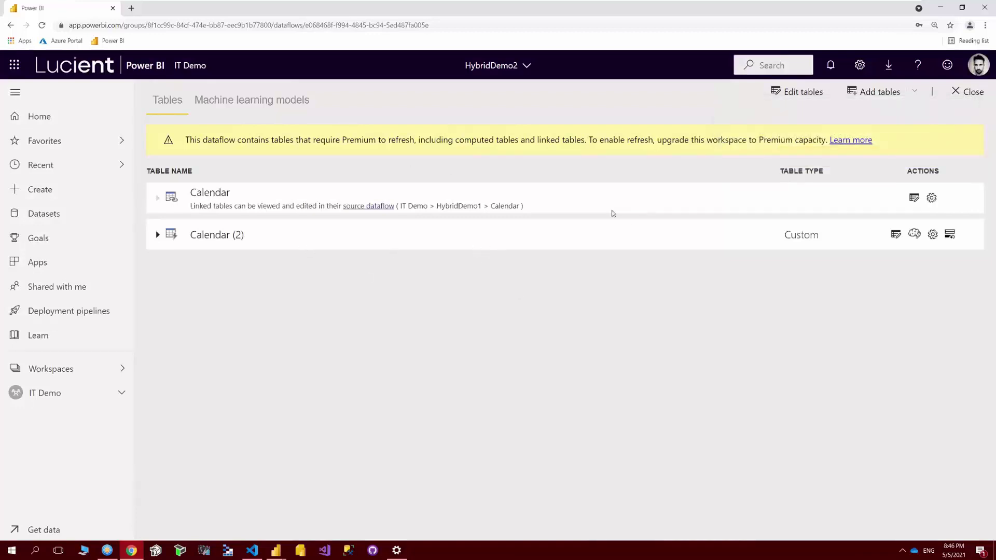
{"action": "left_click", "coordinate": [157, 233]}
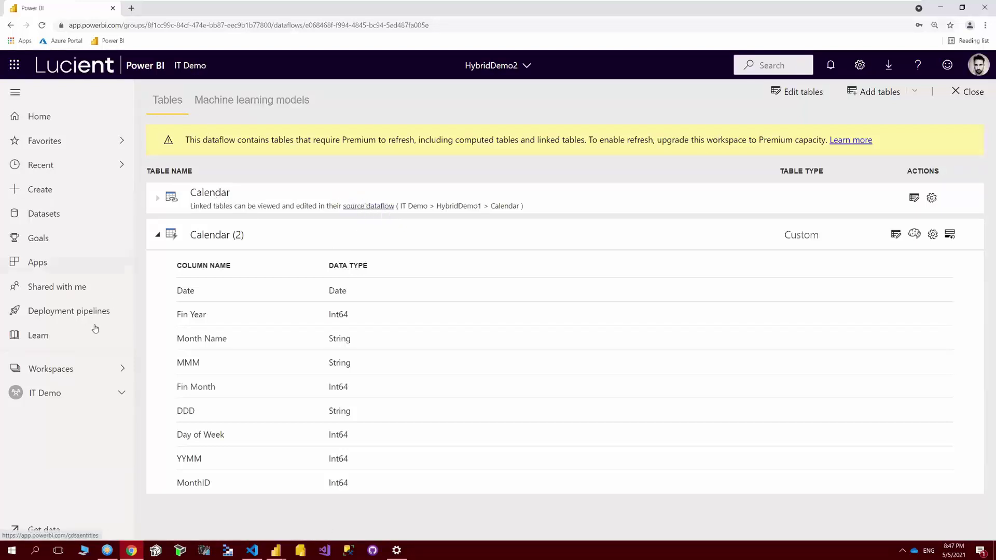
Export the HybridDemo2 dataflow definition from the IT Demo workspace as JSON and open the downloaded file in Visual Studio Code
{"action": "left_click", "coordinate": [81, 390]}
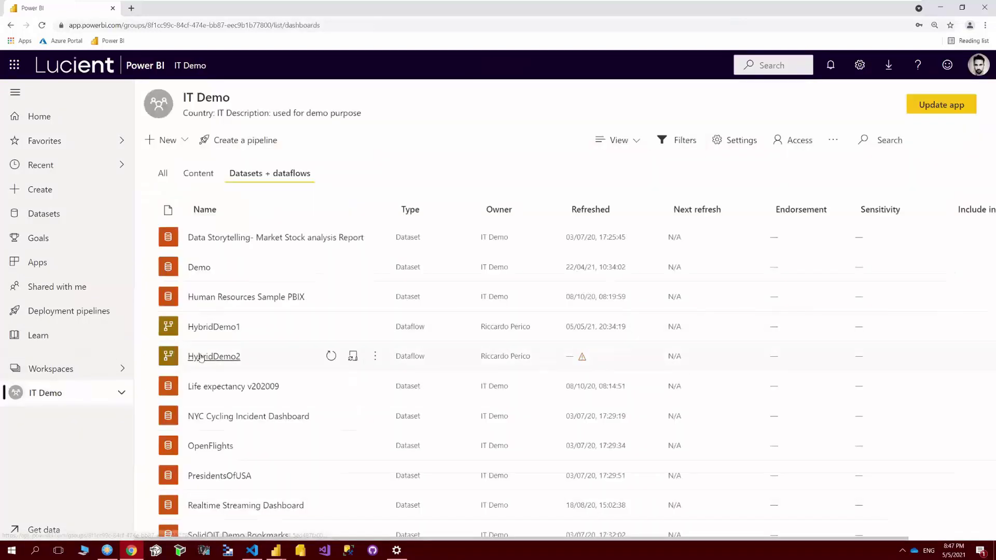
{"action": "left_click", "coordinate": [375, 358]}
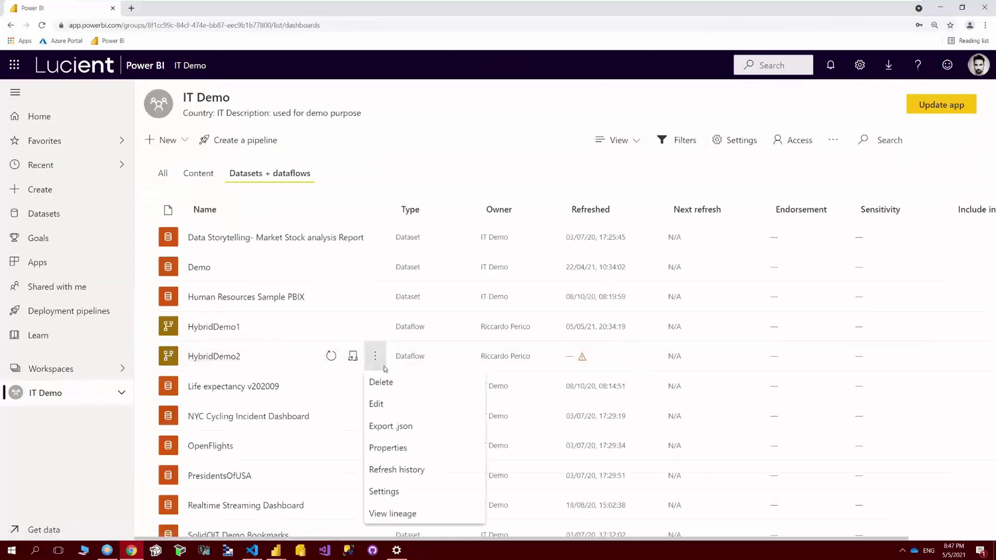
{"action": "left_click", "coordinate": [433, 430]}
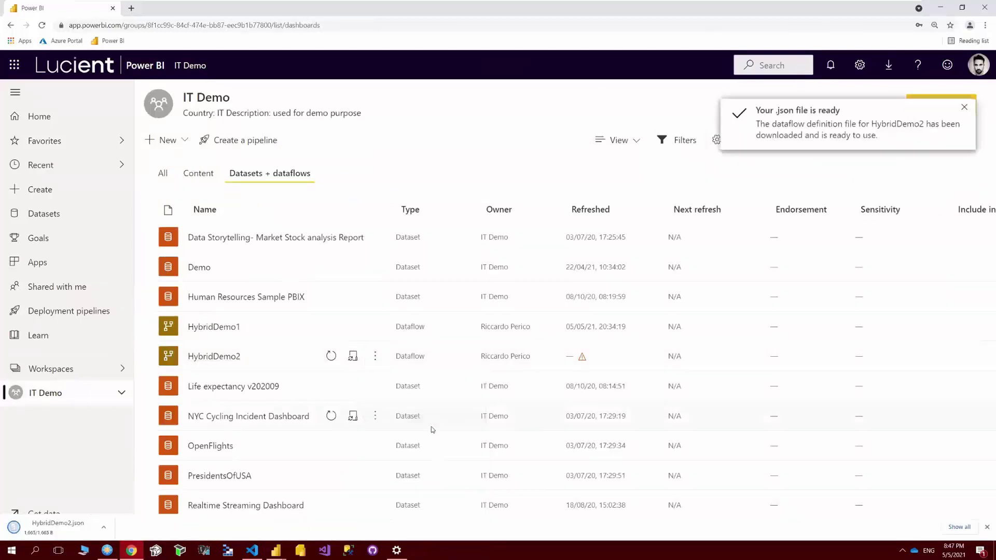
{"action": "left_click", "coordinate": [65, 526]}
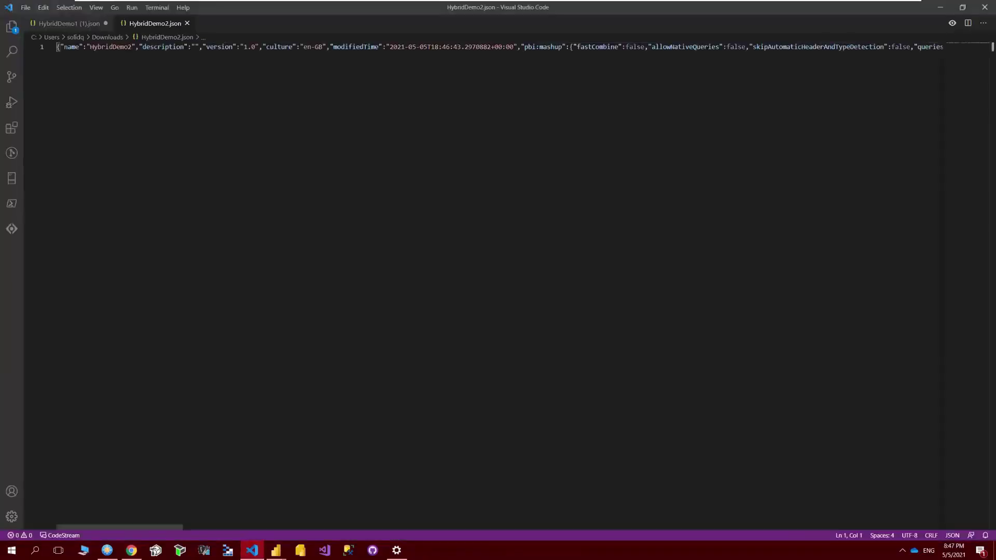
Format the whole HybridDemo2.json document so its JSON structure is readable
{"action": "key", "text": "ctrl+a"}
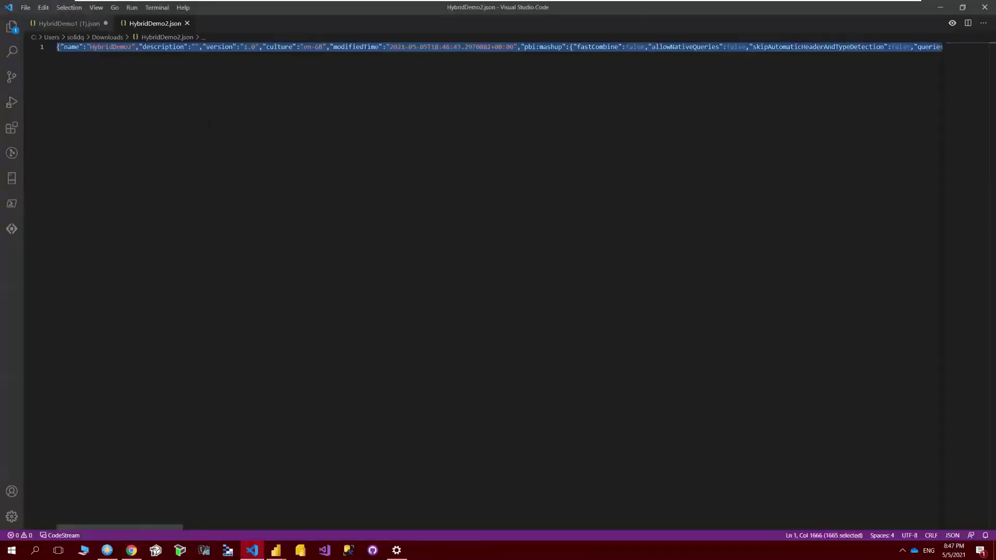
{"action": "right_click", "coordinate": [257, 50]}
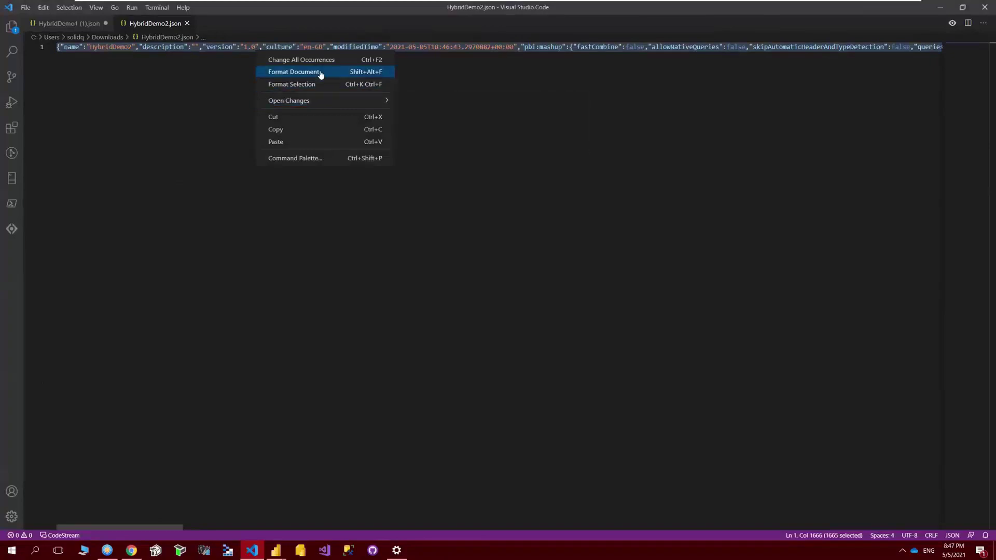
{"action": "left_click", "coordinate": [320, 74]}
{"action": "scroll", "coordinate": [235, 260], "scroll_direction": "up", "scroll_amount": 8}
{"action": "left_click", "coordinate": [235, 260]}
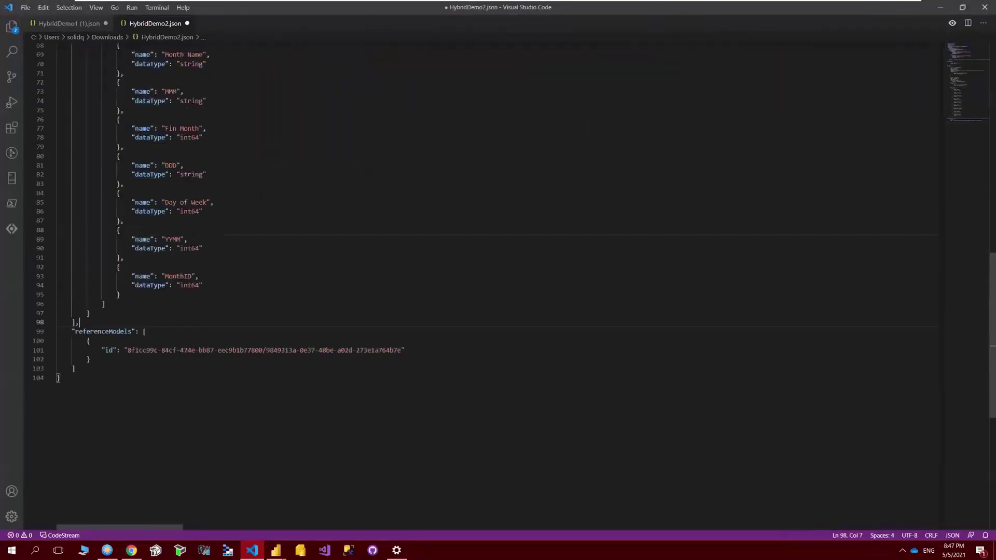
Examine the Calendar entity's definition under entities, including its $type, name, source, modelId and annotations
{"action": "scroll", "coordinate": [235, 260], "scroll_direction": "up", "scroll_amount": 15}
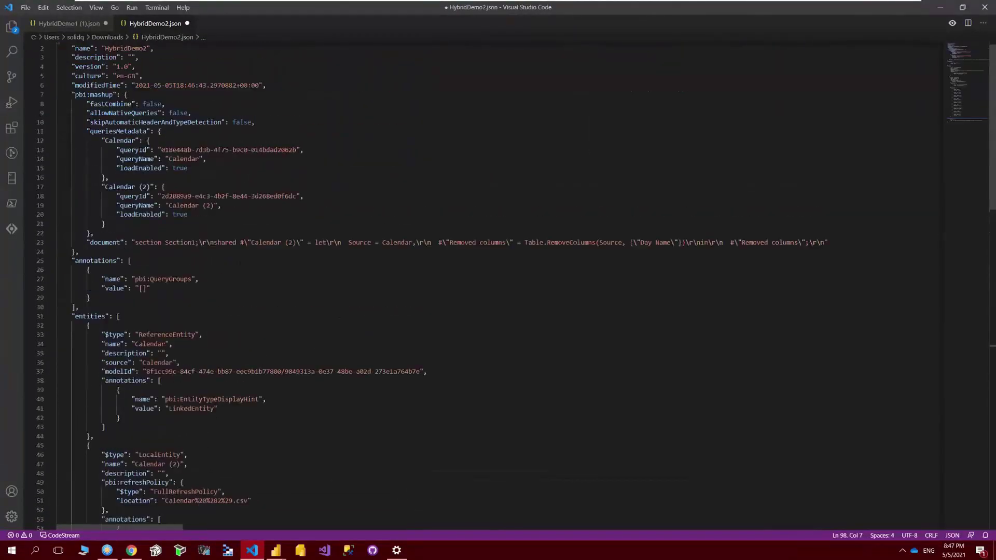
{"action": "scroll", "coordinate": [239, 263], "scroll_direction": "down", "scroll_amount": 2}
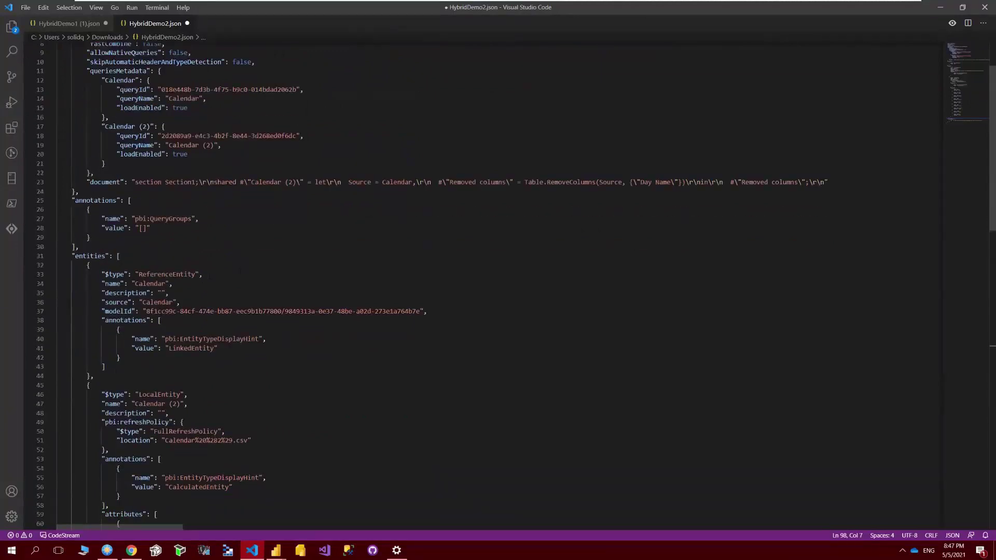
{"action": "double_click", "coordinate": [150, 283]}
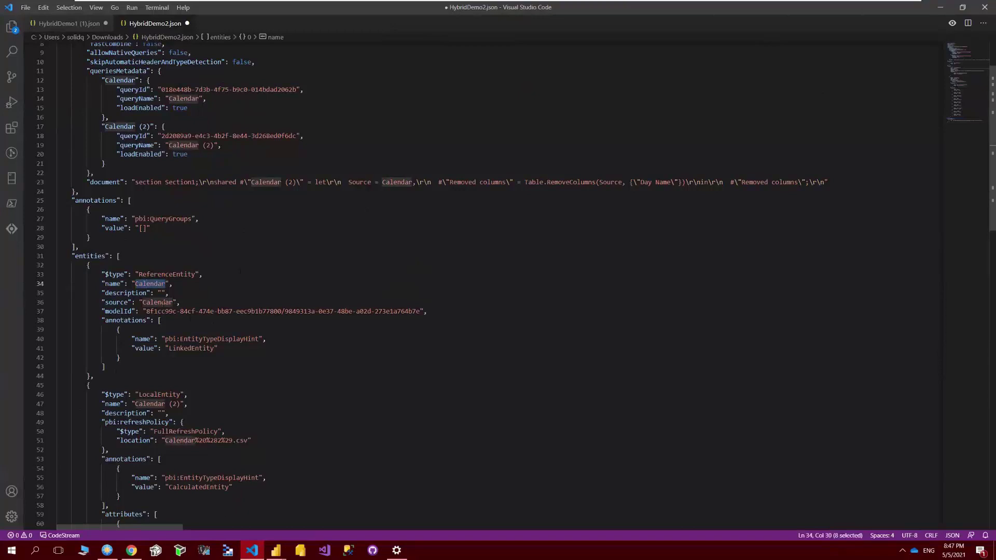
{"action": "left_click", "coordinate": [166, 275]}
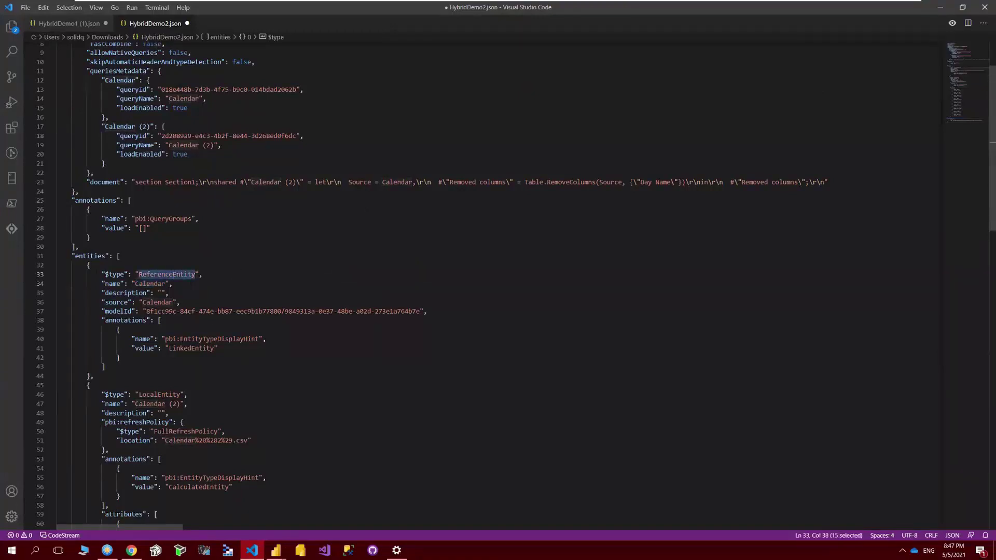
{"action": "left_click_drag", "start_coordinate": [97, 274], "coordinate": [203, 274]}
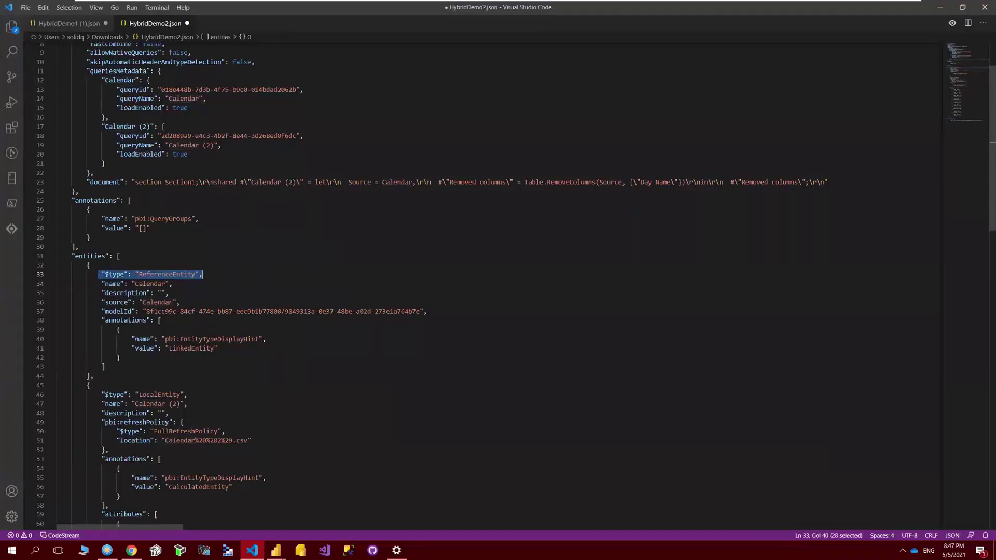
{"action": "scroll", "coordinate": [498, 285], "scroll_direction": "down", "scroll_amount": 2}
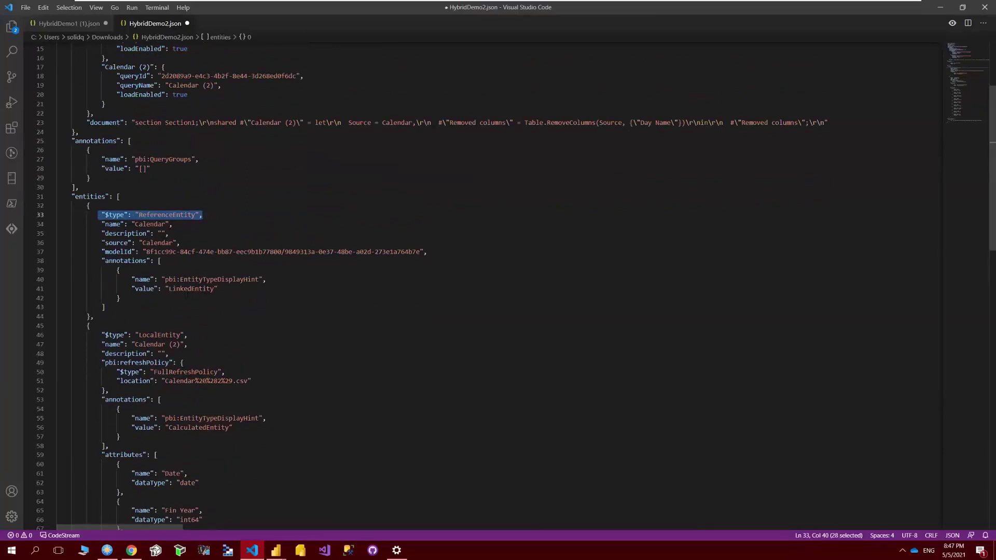
{"action": "left_click_drag", "start_coordinate": [101, 243], "coordinate": [198, 251]}
{"action": "left_click", "coordinate": [101, 251]}
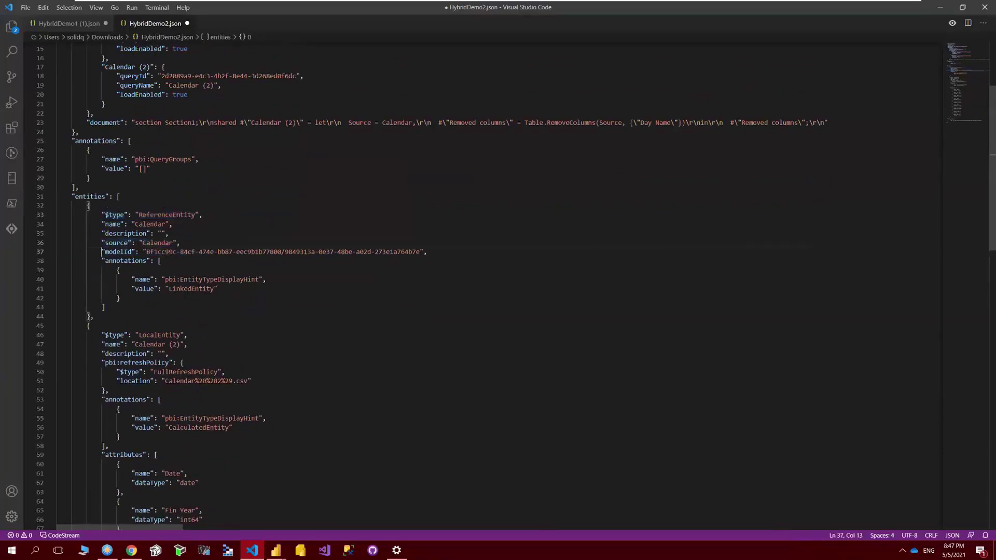
{"action": "mouse_move", "coordinate": [101, 251]}
{"action": "left_mouse_down"}
{"action": "mouse_move", "coordinate": [420, 251]}
{"action": "mouse_move", "coordinate": [101, 252]}
{"action": "left_mouse_up"}
{"action": "left_click", "coordinate": [439, 251]}
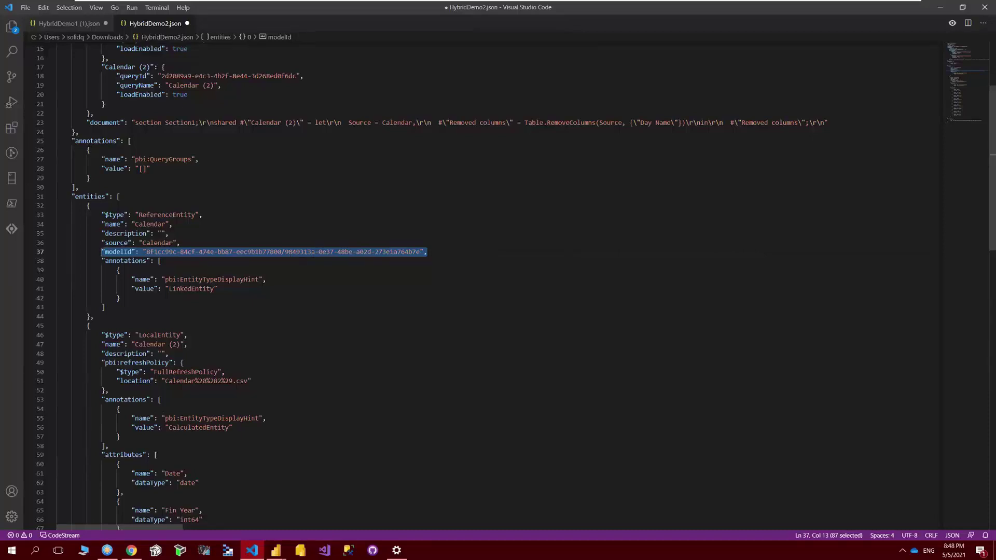
{"action": "left_click_drag", "start_coordinate": [95, 215], "coordinate": [201, 305]}
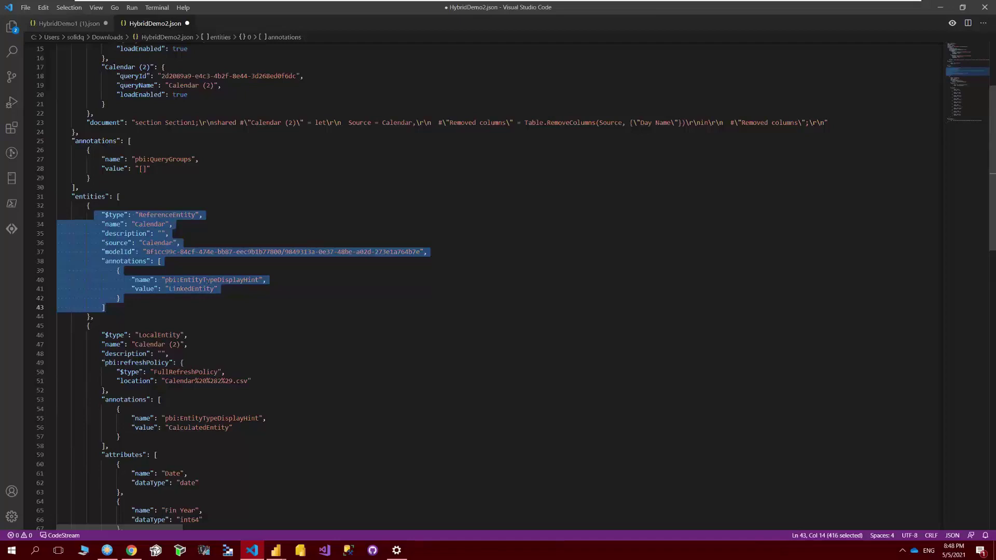
Examine the Calendar (2) entity's $type, name, EntityTypeDisplayHint annotation value and attributes
{"action": "scroll", "coordinate": [276, 302], "scroll_direction": "down", "scroll_amount": 2}
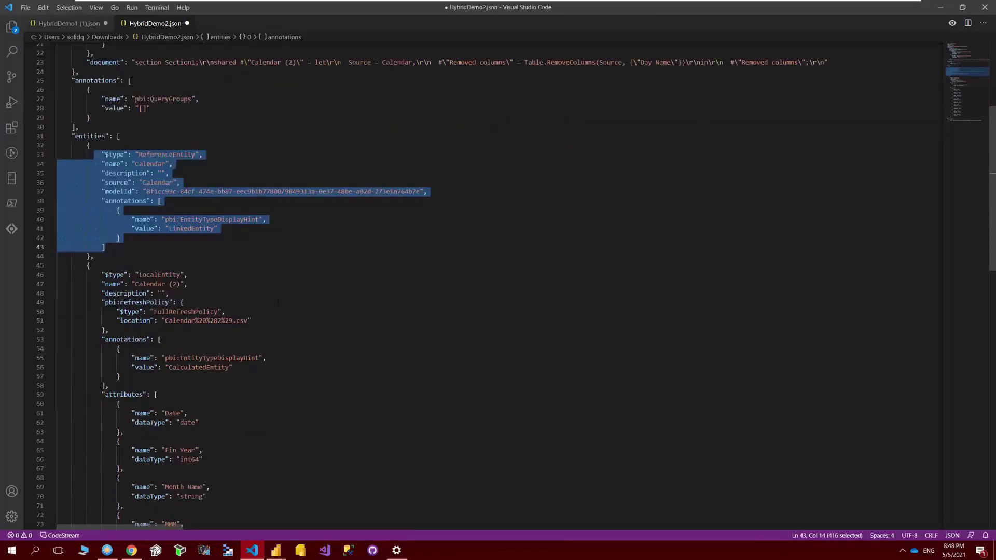
{"action": "left_click_drag", "start_coordinate": [135, 284], "coordinate": [182, 284]}
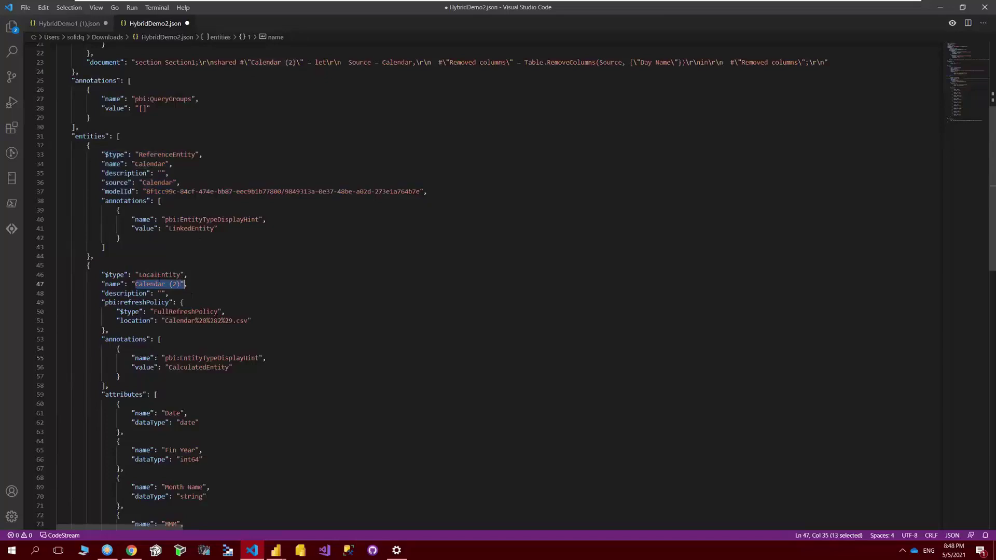
{"action": "double_click", "coordinate": [159, 275]}
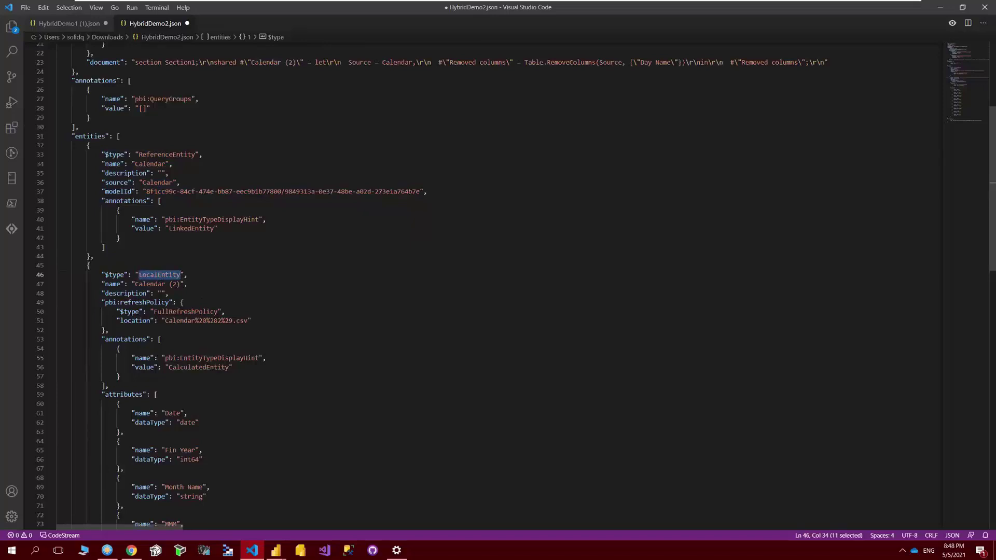
{"action": "double_click", "coordinate": [208, 367]}
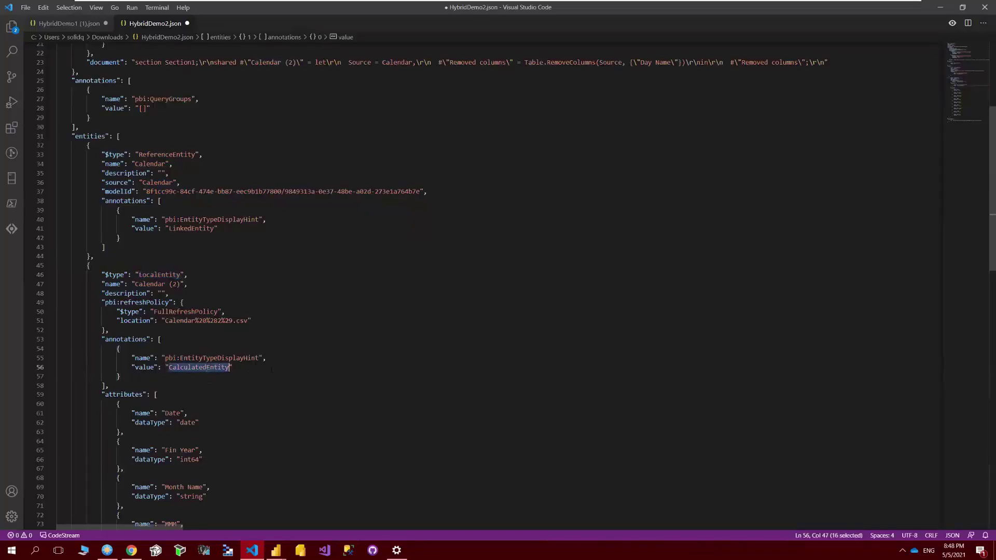
{"action": "scroll", "coordinate": [272, 370], "scroll_direction": "down", "scroll_amount": 4}
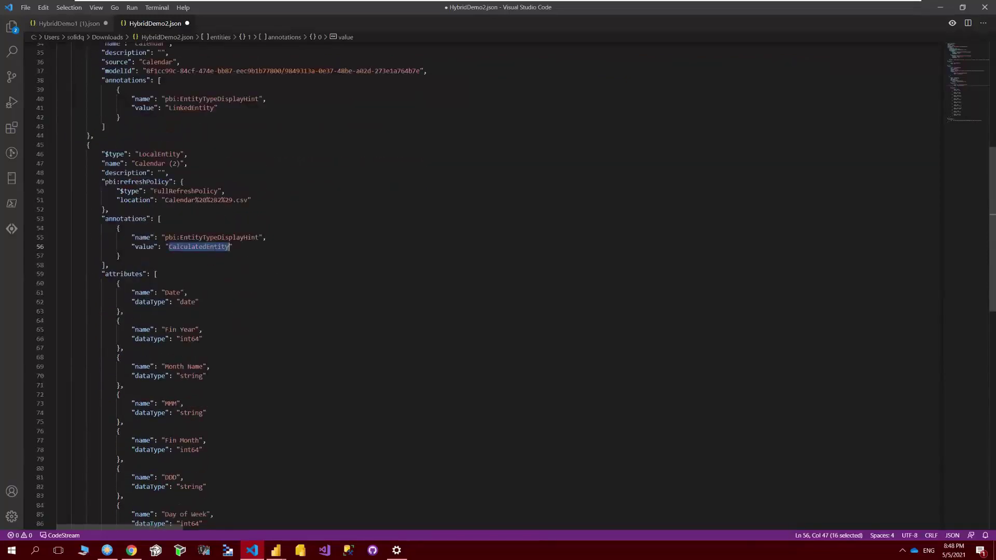
Examine the referenceModels section and its id entry at the end of the JSON
{"action": "scroll", "coordinate": [272, 370], "scroll_direction": "down", "scroll_amount": 6}
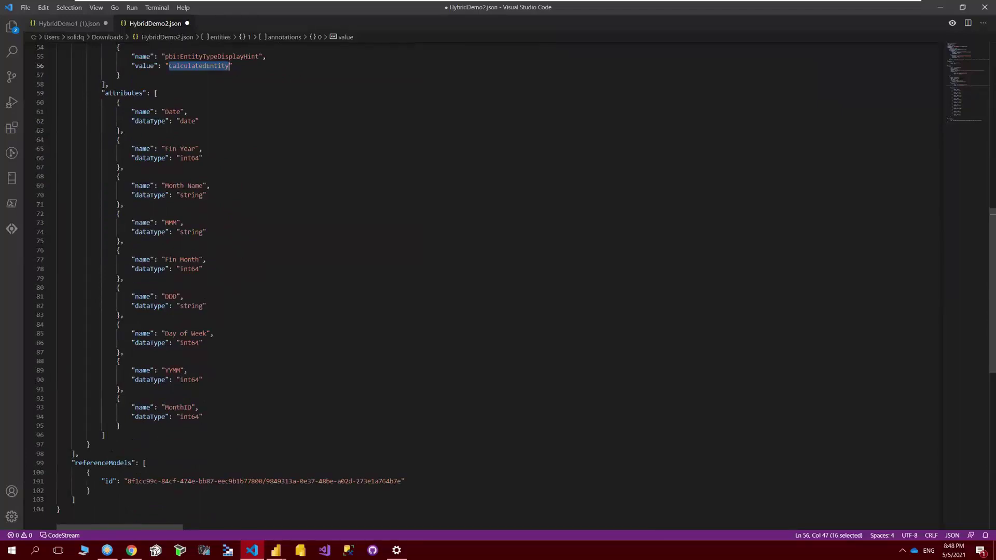
{"action": "left_click_drag", "start_coordinate": [67, 463], "coordinate": [75, 499]}
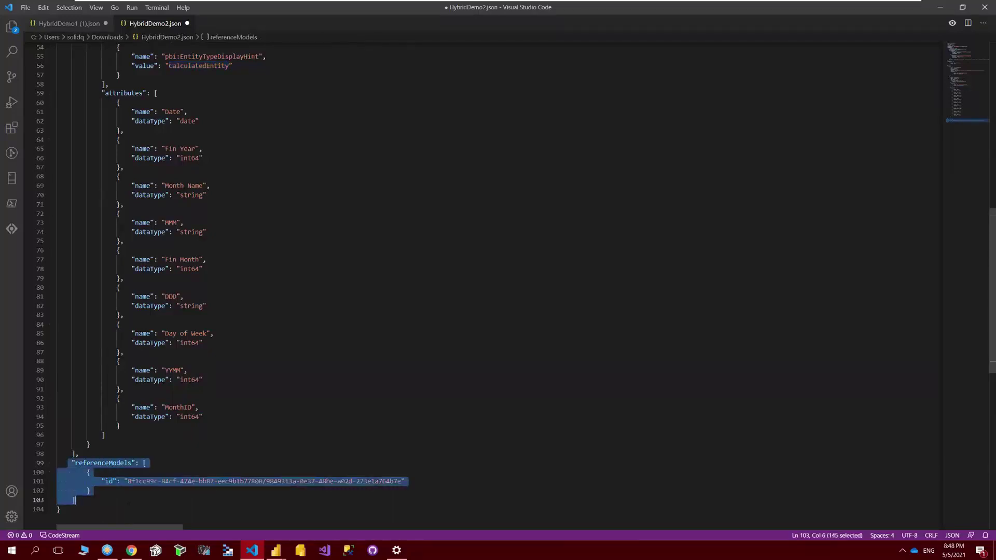
{"action": "left_click", "coordinate": [109, 481]}
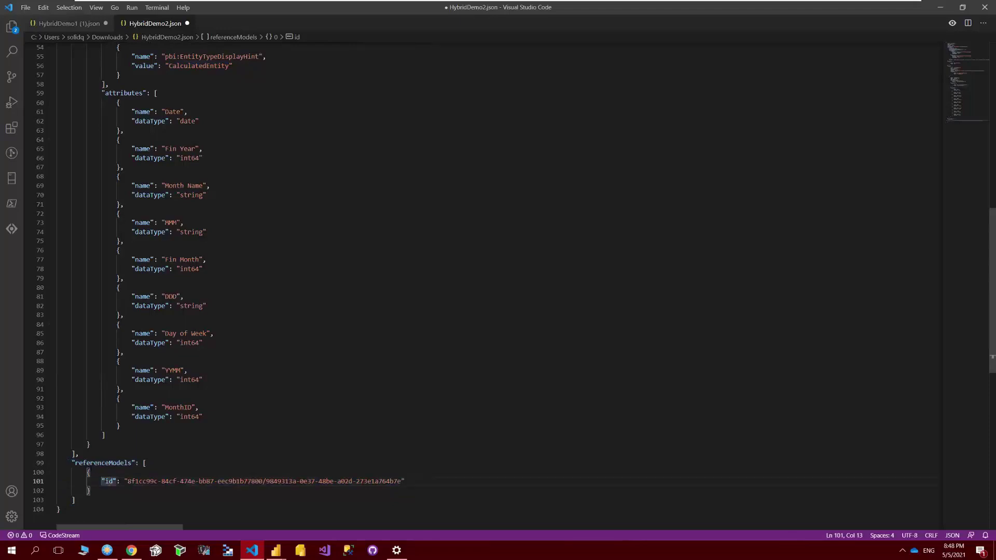
{"action": "left_click_drag", "start_coordinate": [98, 481], "coordinate": [418, 477]}
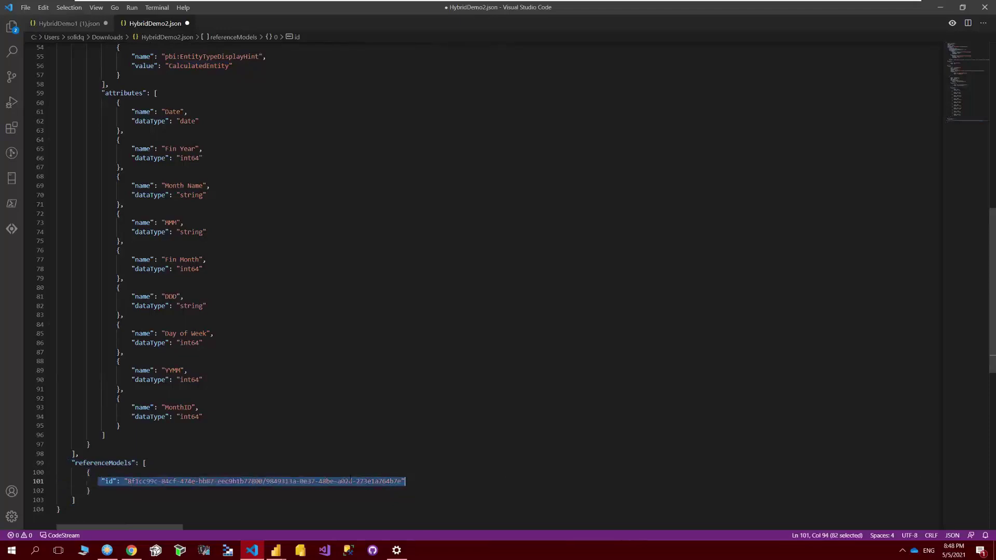
{"action": "left_click", "coordinate": [105, 481]}
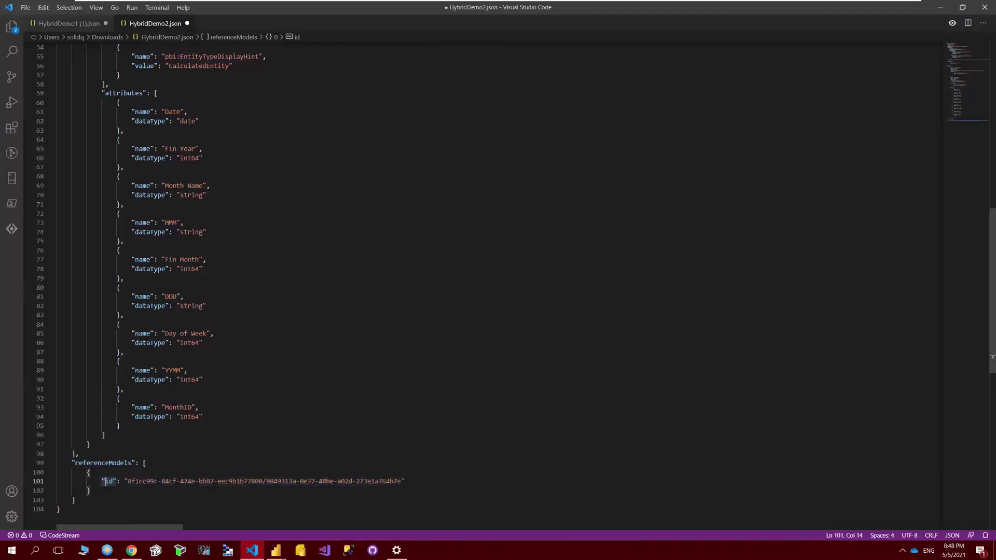
Highlight the dataflow portion of the referenceModels id, and open the HybridDemo1 dataflow in Power BI in Chrome for comparison
{"action": "left_click_drag", "start_coordinate": [127, 481], "coordinate": [402, 482]}
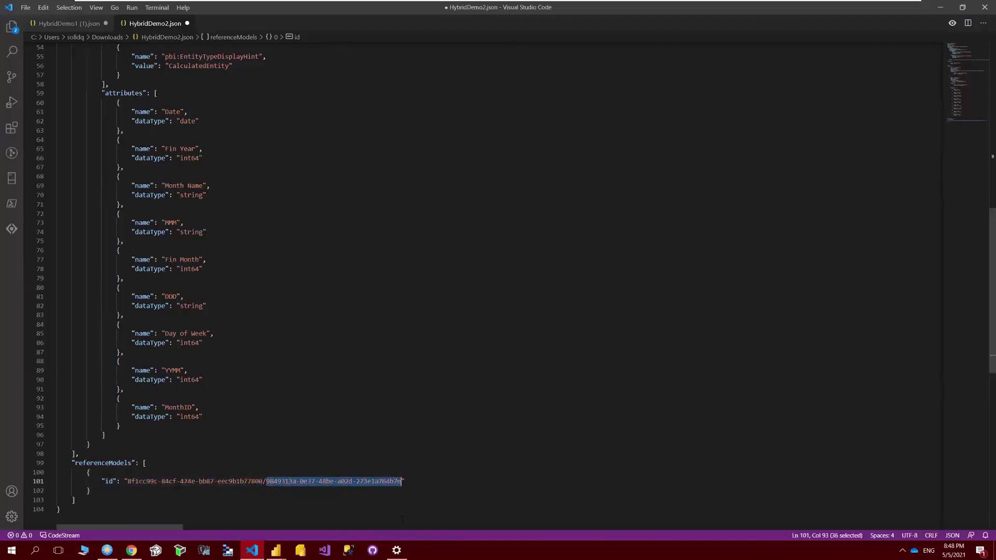
{"action": "left_click", "coordinate": [131, 550]}
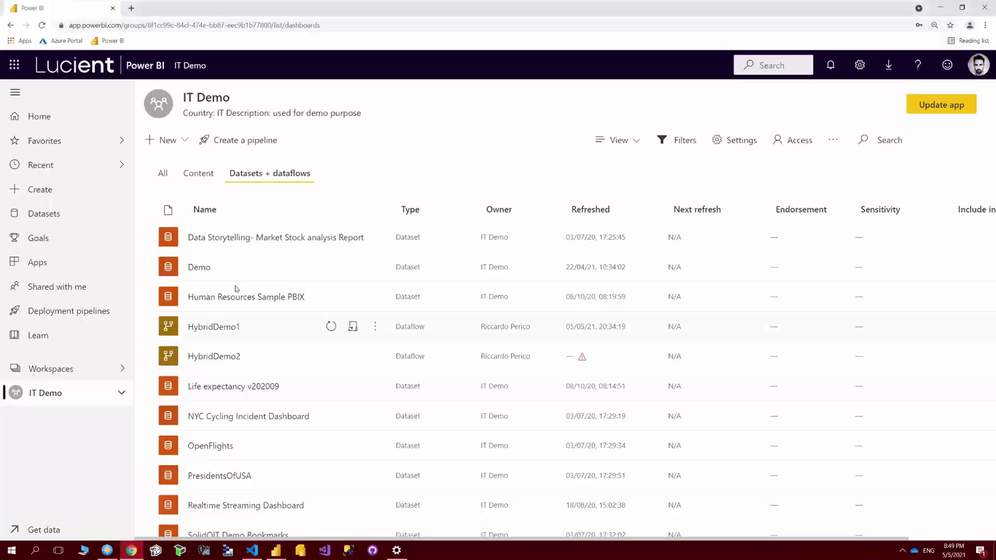
{"action": "left_click", "coordinate": [215, 328]}
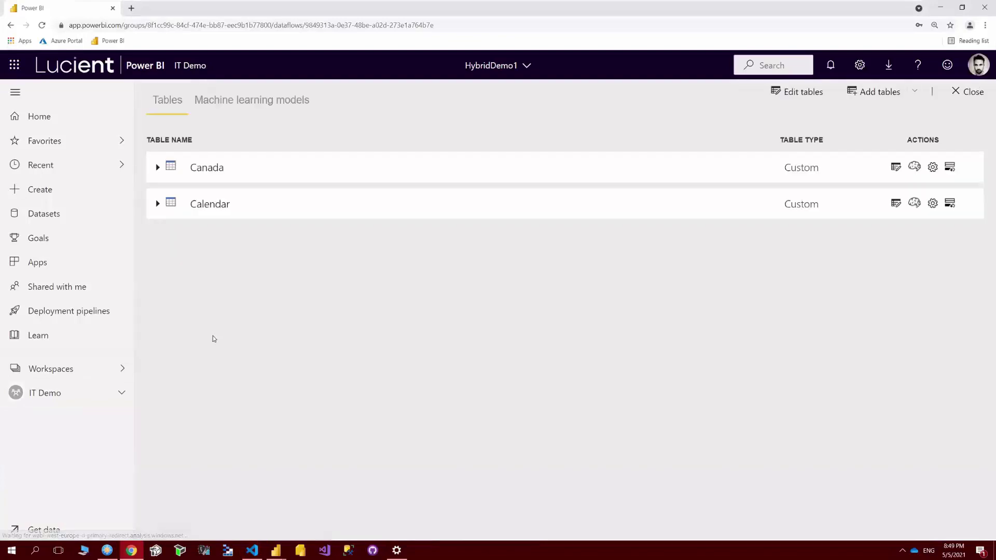
Copy the URL portion from the workspace ID through the dataflow ID and paste it below the referenceModels id in HybridDemo2.json in Visual Studio Code
{"action": "left_click_drag", "start_coordinate": [435, 25], "coordinate": [148, 15]}
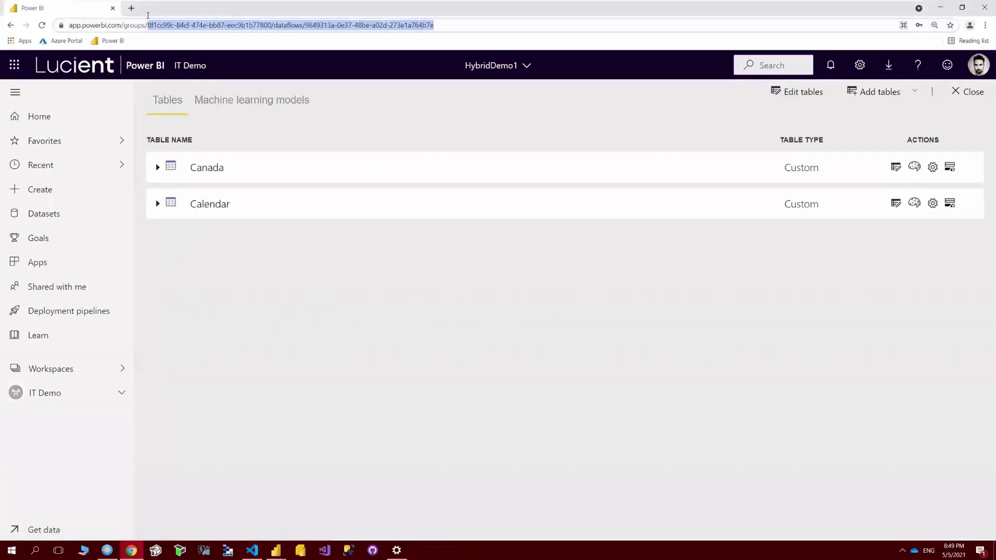
{"action": "key", "text": "ctrl+c"}
{"action": "key", "text": "alt+Tab"}
{"action": "key", "text": "ctrl+v"}
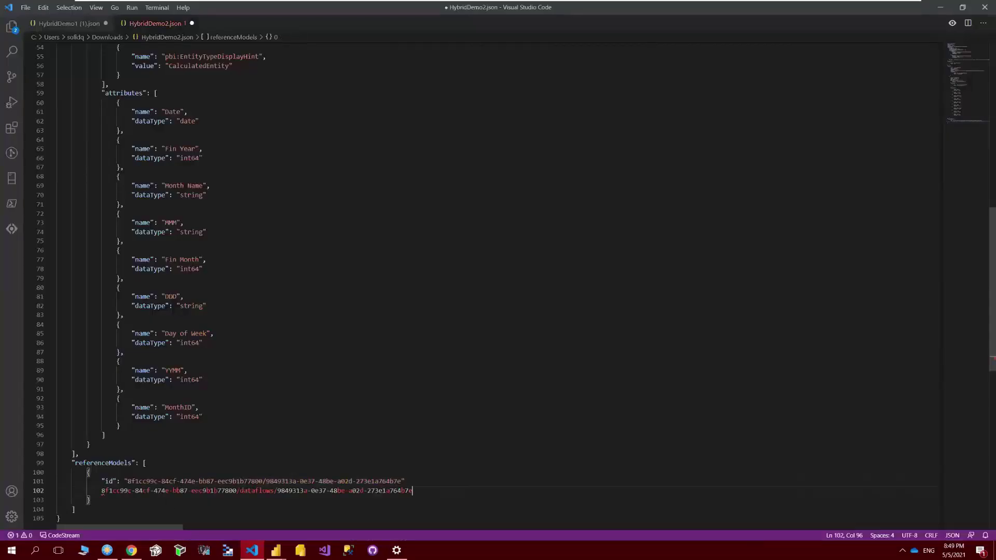
Indent the pasted line under the id value, delete its "dataflows/" segment, and select the remaining ID pair for comparison
{"action": "key", "text": "Home"}
{"action": "key", "text": "Tab"}
{"action": "key", "text": "Tab"}
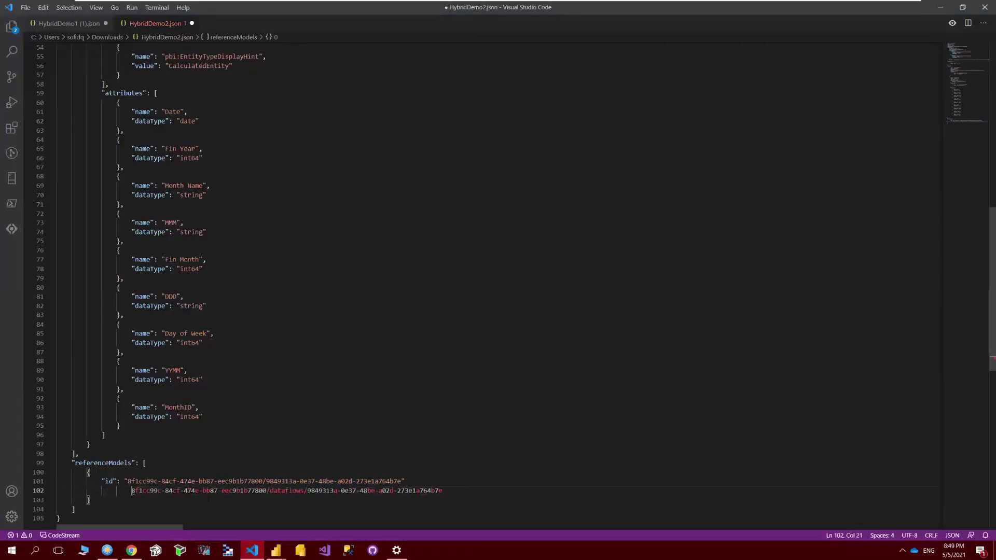
{"action": "left_click_drag", "start_coordinate": [269, 491], "coordinate": [304, 491]}
{"action": "key", "text": "BackSpace"}
{"action": "key", "text": "BackSpace"}
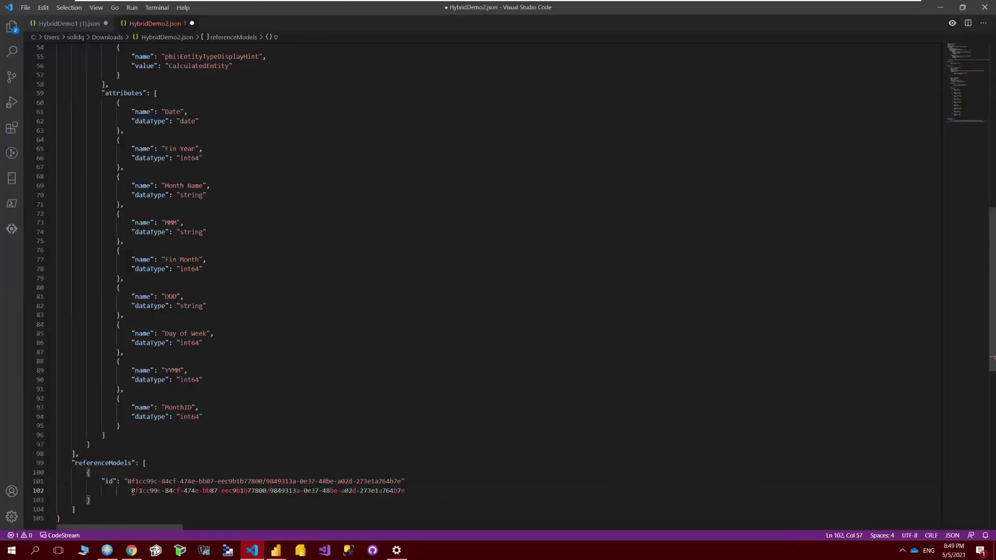
{"action": "left_click_drag", "start_coordinate": [132, 492], "coordinate": [405, 492]}
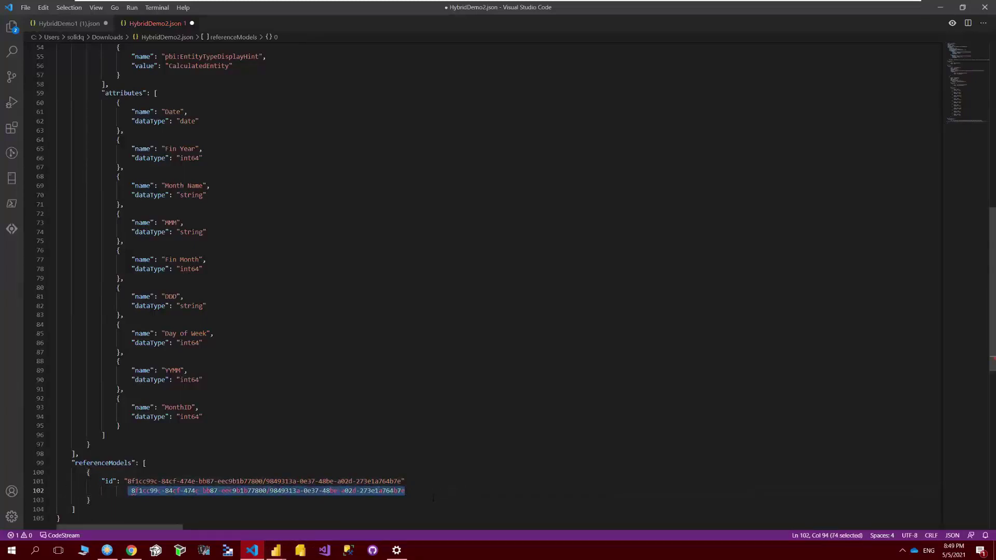
{"action": "key", "text": "alt+Tab"}
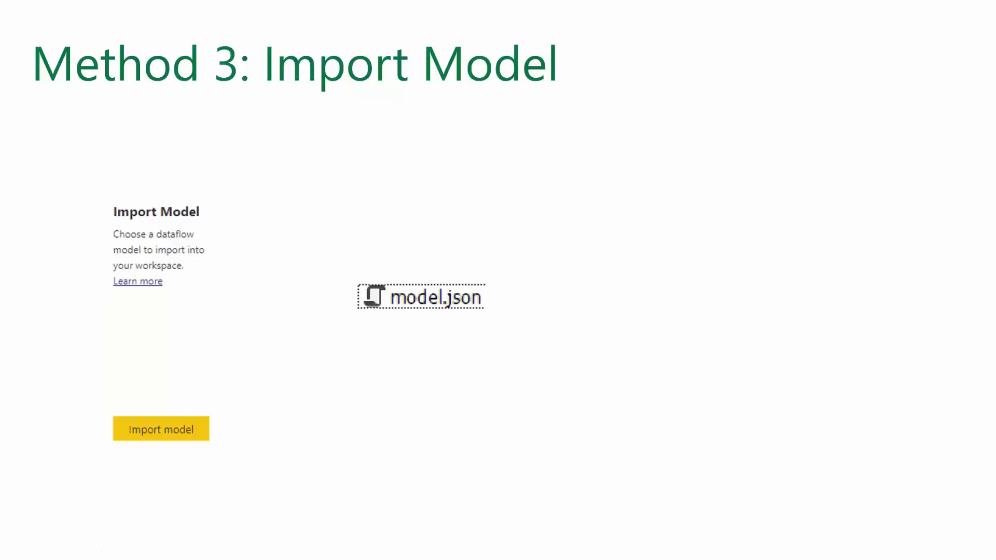
{"action": "key", "text": "Right"}
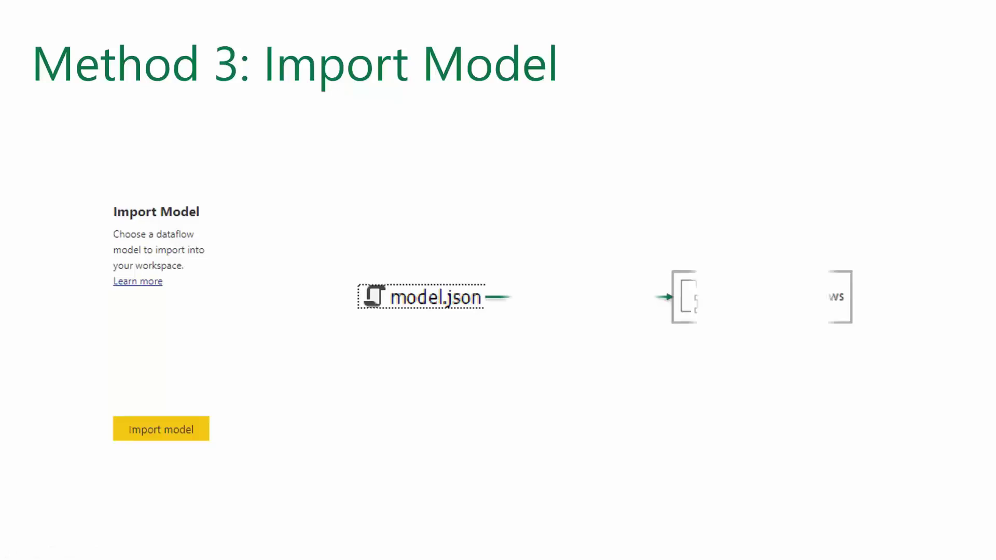